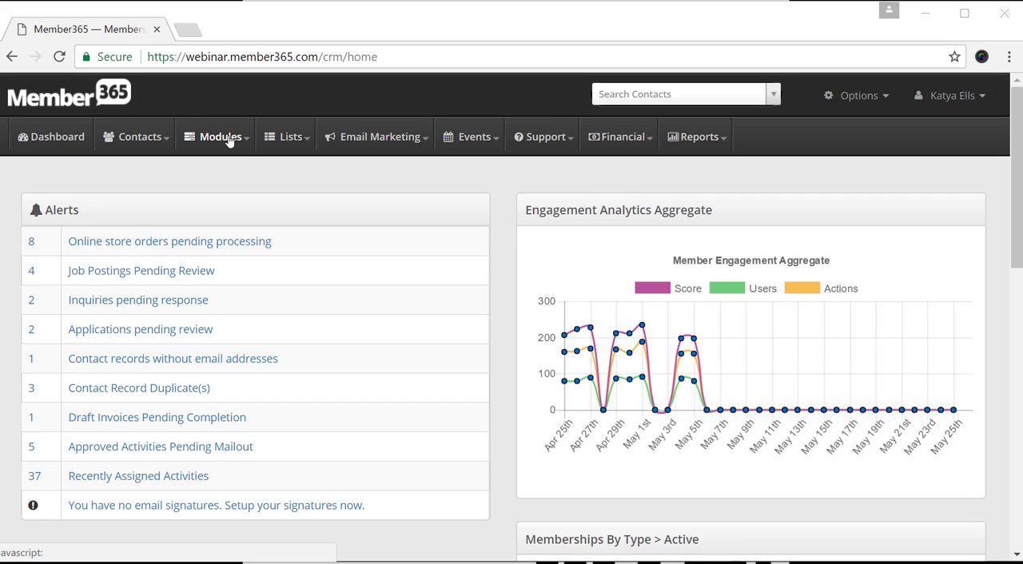
Open the Fundraising module and review its completed and active campaign lists.
left_click(228, 139)
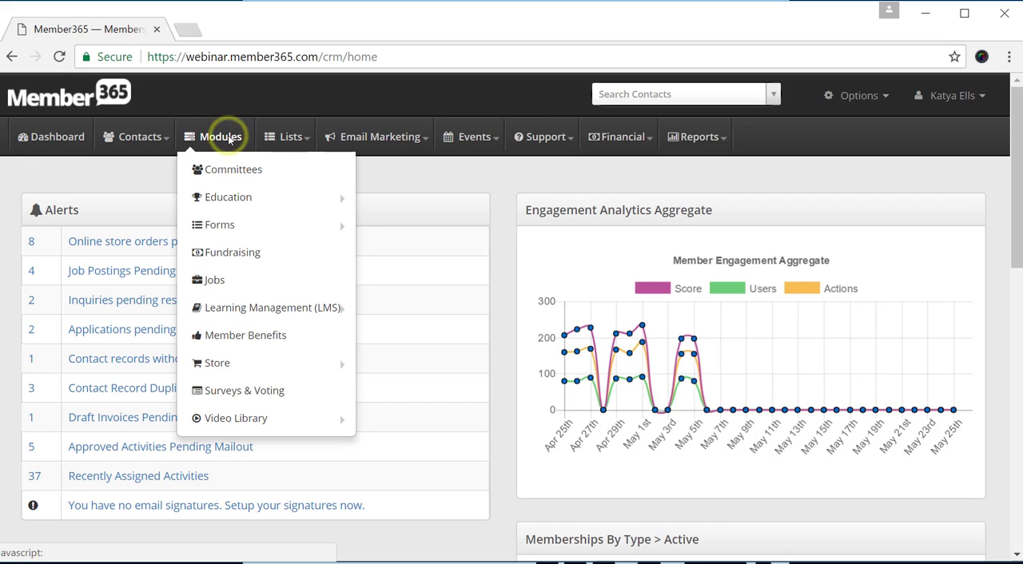
left_click(238, 253)
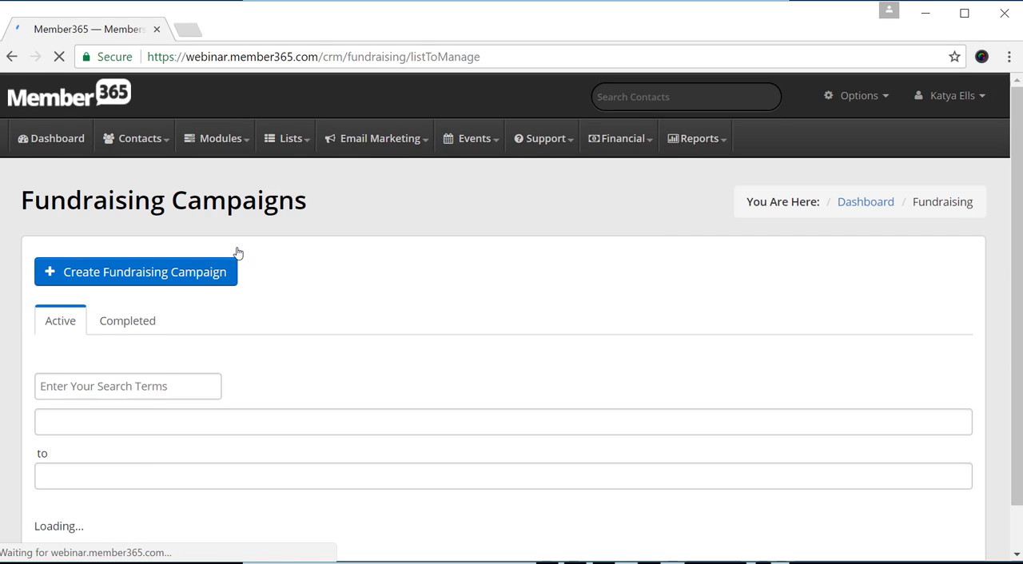
scroll(355, 246, "down", 1)
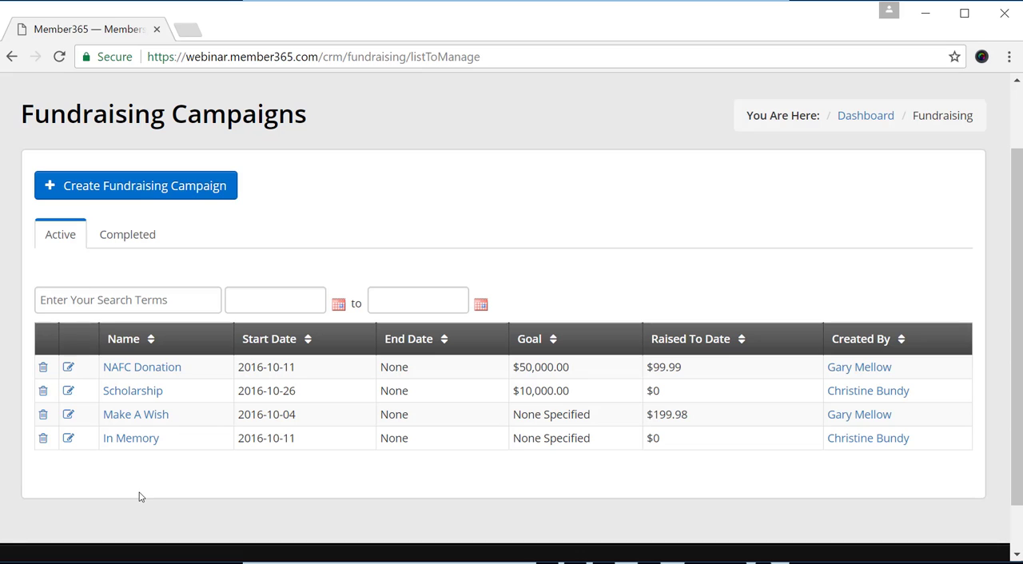
left_click(107, 239)
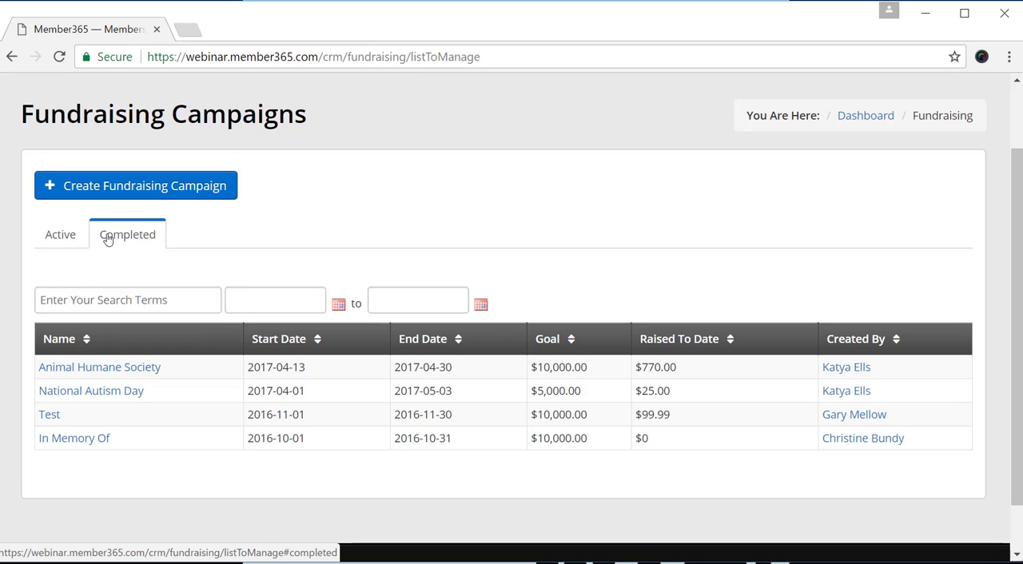
left_click(65, 238)
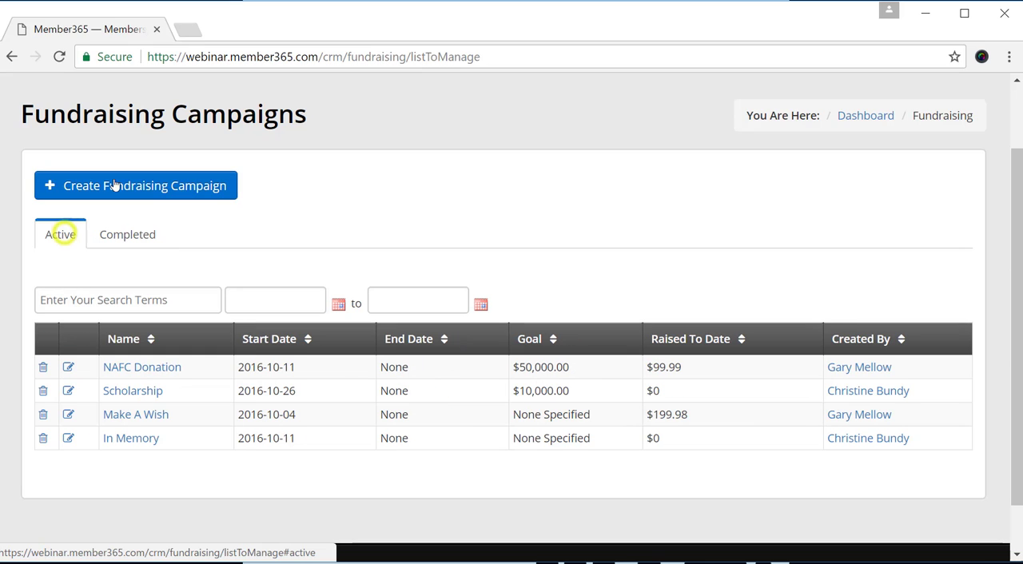
Start a new fundraising campaign and name it "Fight the Flood", copying the name from the Word document.
left_click(212, 187)
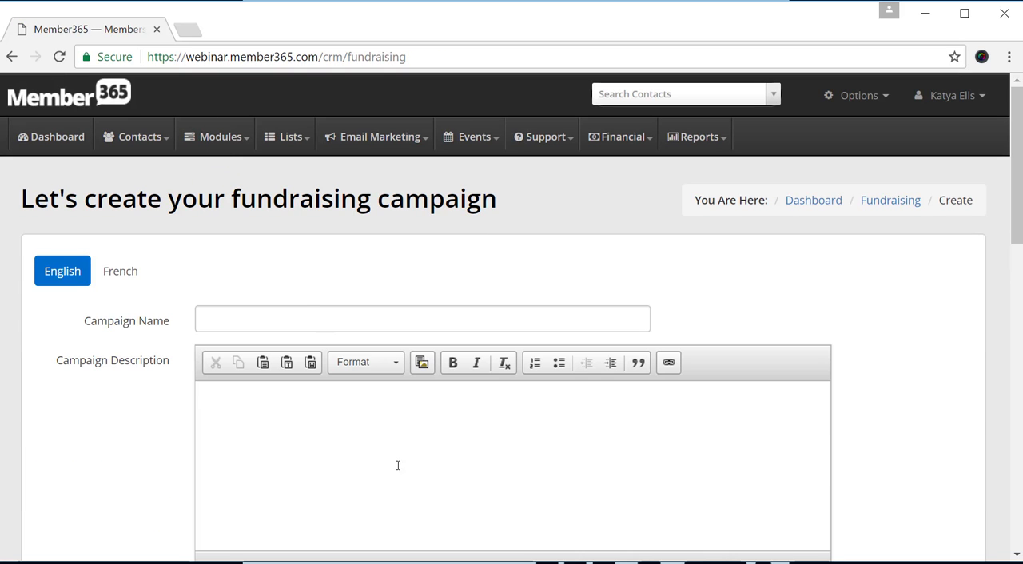
left_click(376, 562)
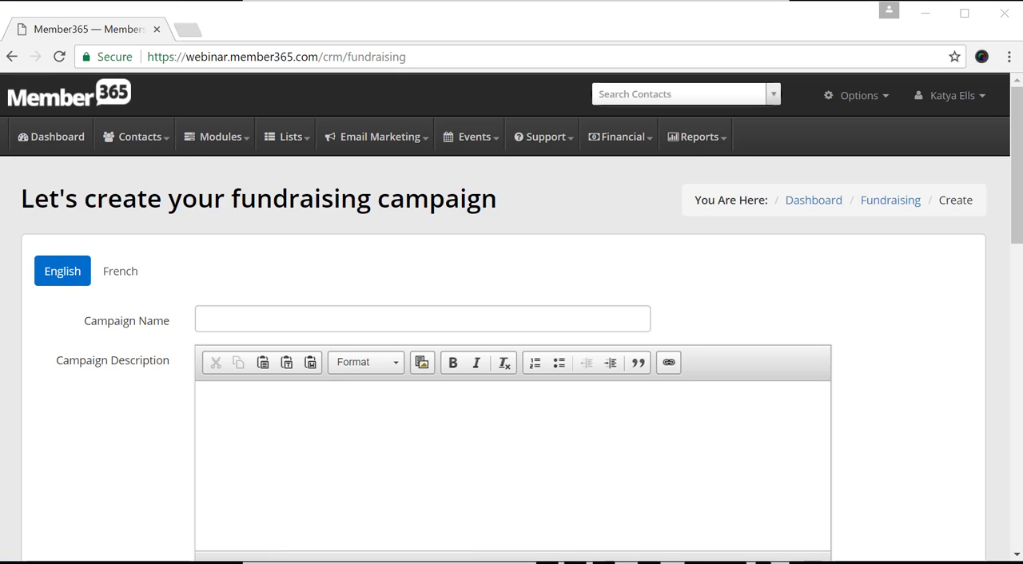
left_click_drag(408, 280, 332, 288)
key("ctrl+c")
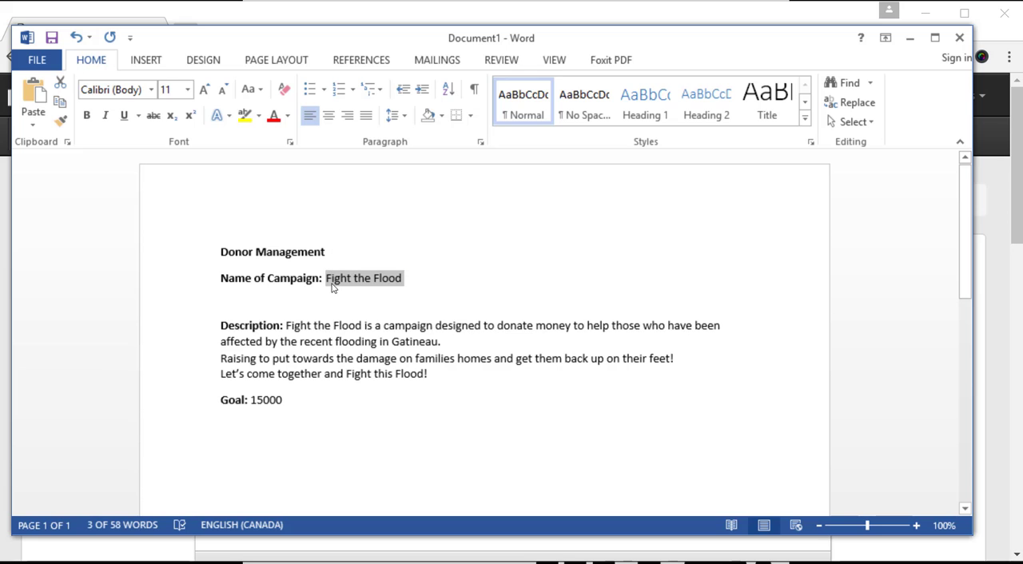
left_click(909, 38)
left_click(386, 321)
key("ctrl+v")
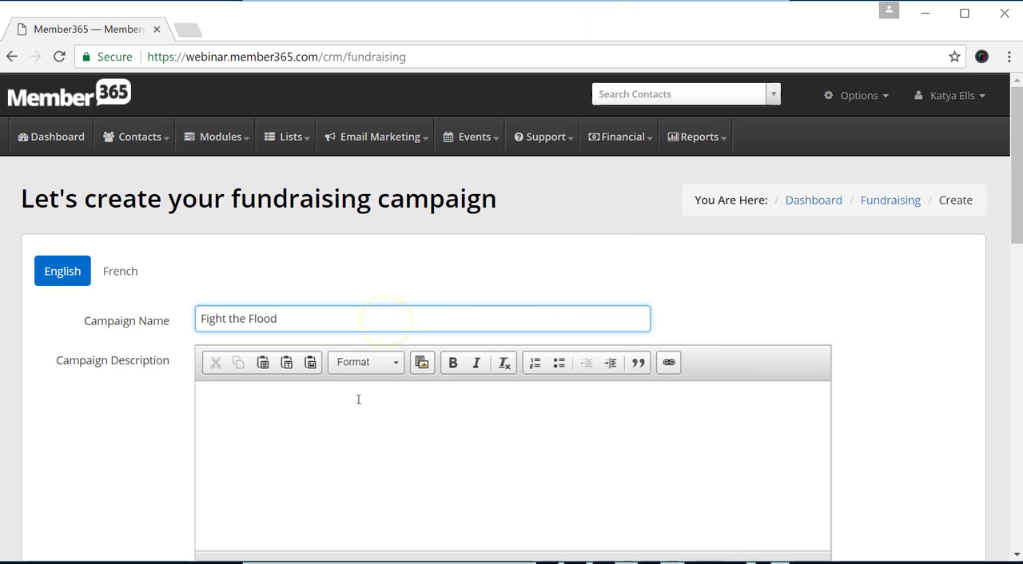
Copy the full description text from the Word document into the English campaign description.
key("alt+Tab")
left_click_drag(432, 374, 307, 325)
key("ctrl+c")
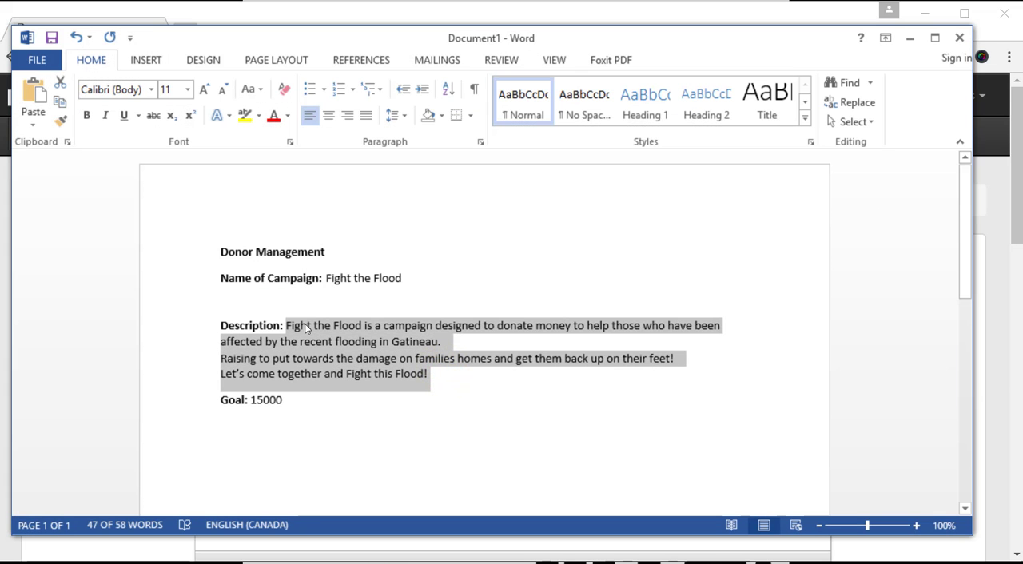
left_click(909, 38)
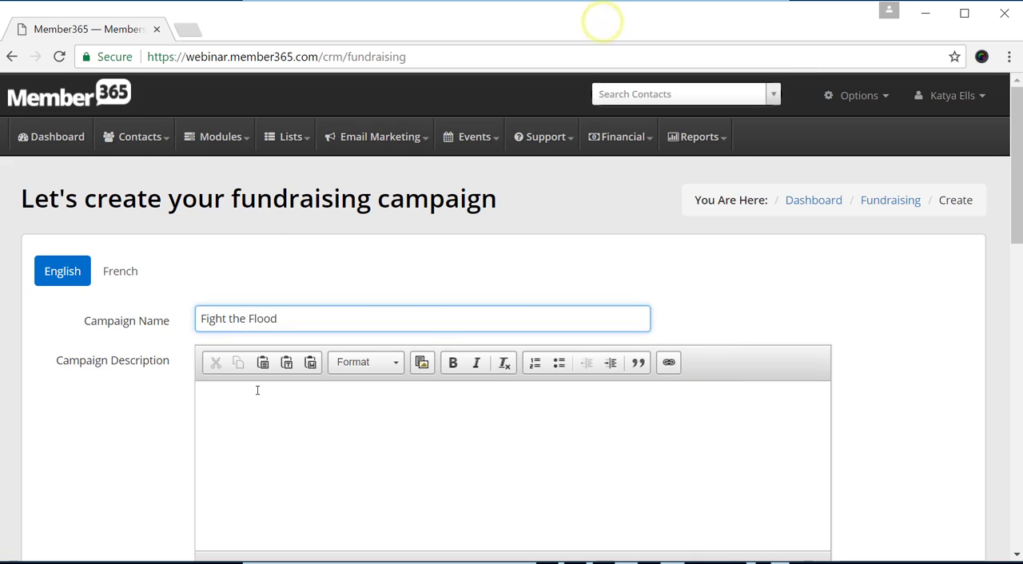
left_click(291, 414)
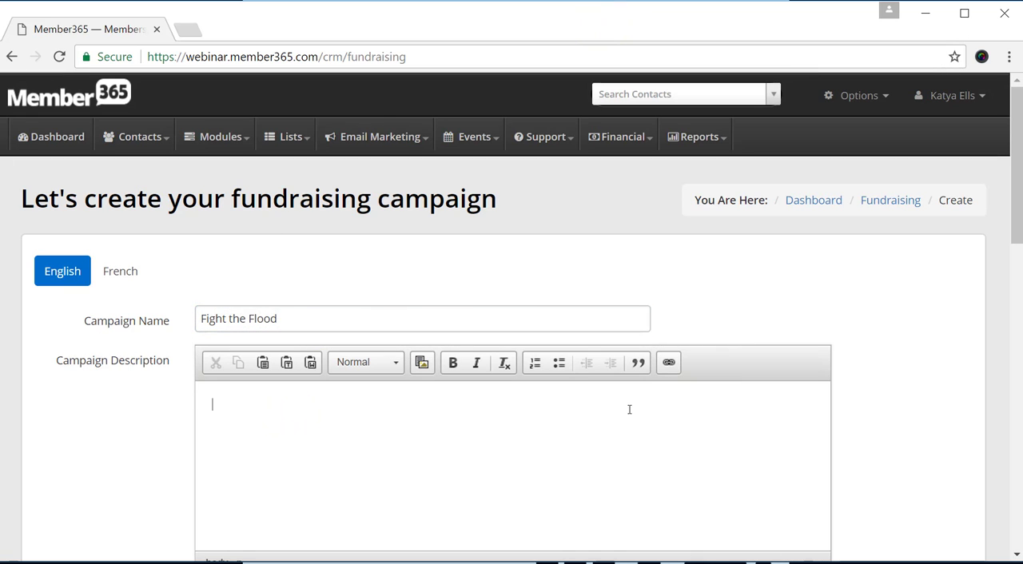
key("ctrl+v")
Set the campaign's target goal to 15000 and its start date to 2017-05-25.
scroll(629, 409, "down", 1)
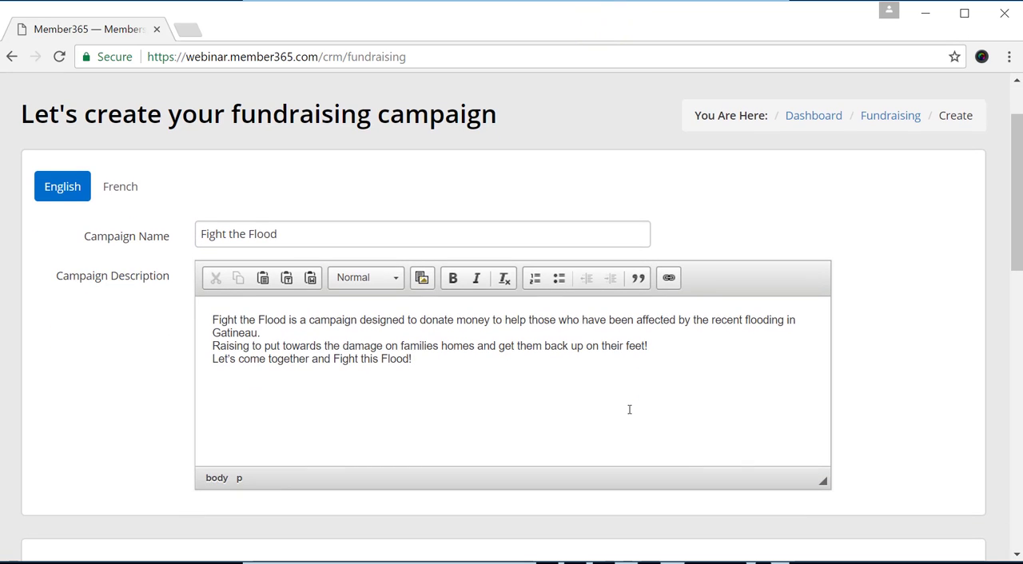
scroll(629, 411, "down", 4)
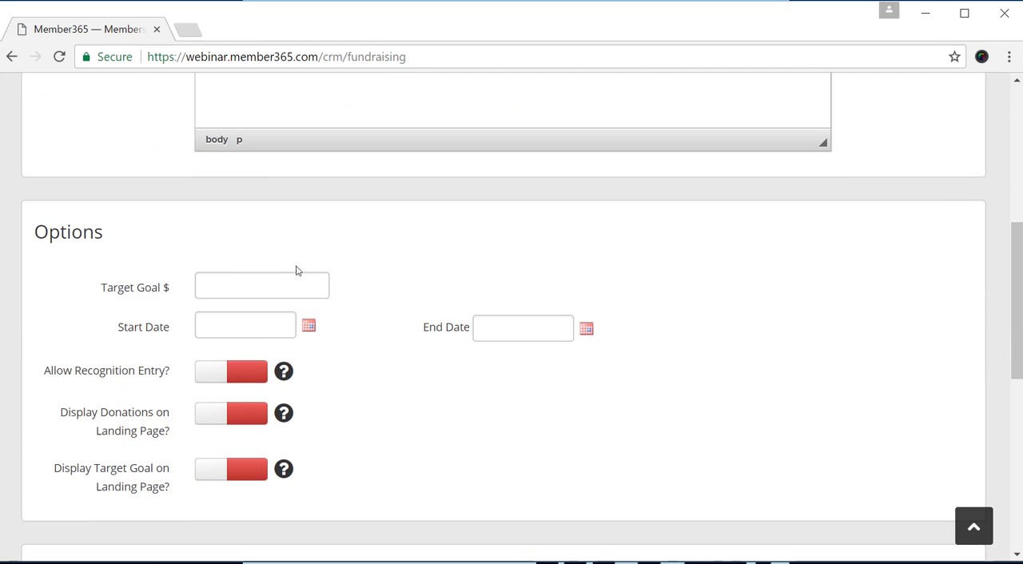
left_click(254, 279)
type("15000")
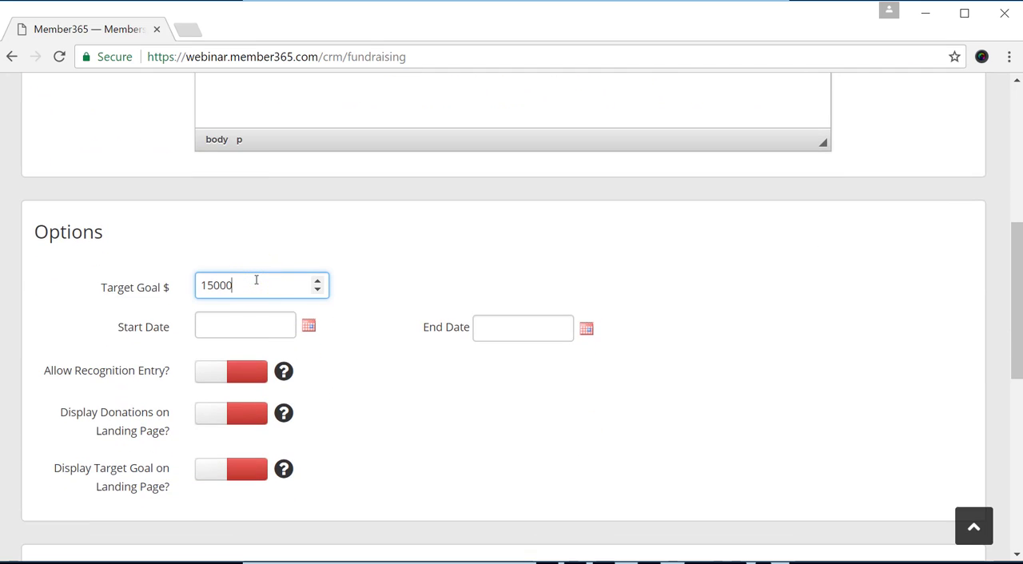
left_click(309, 326)
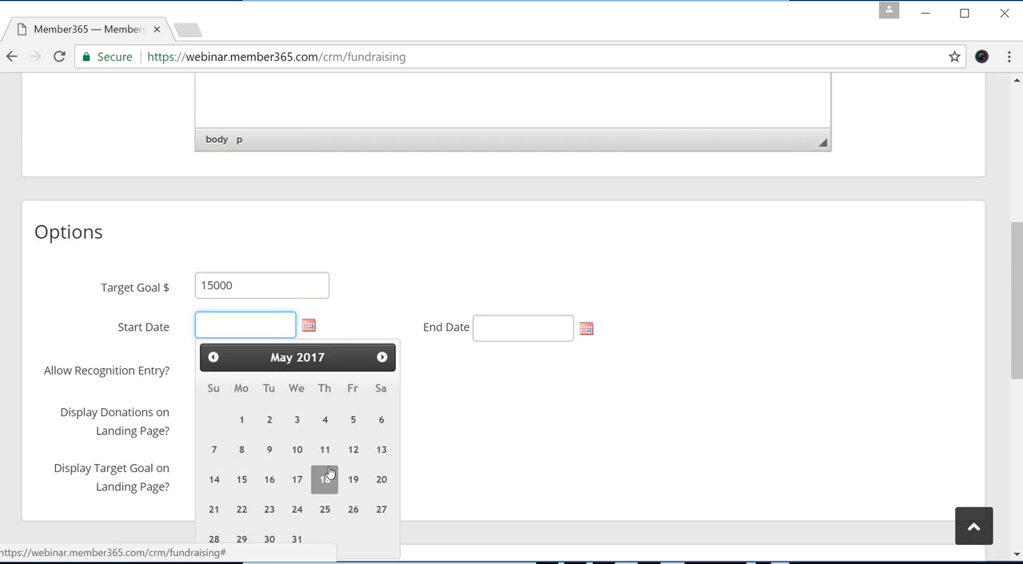
left_click(329, 503)
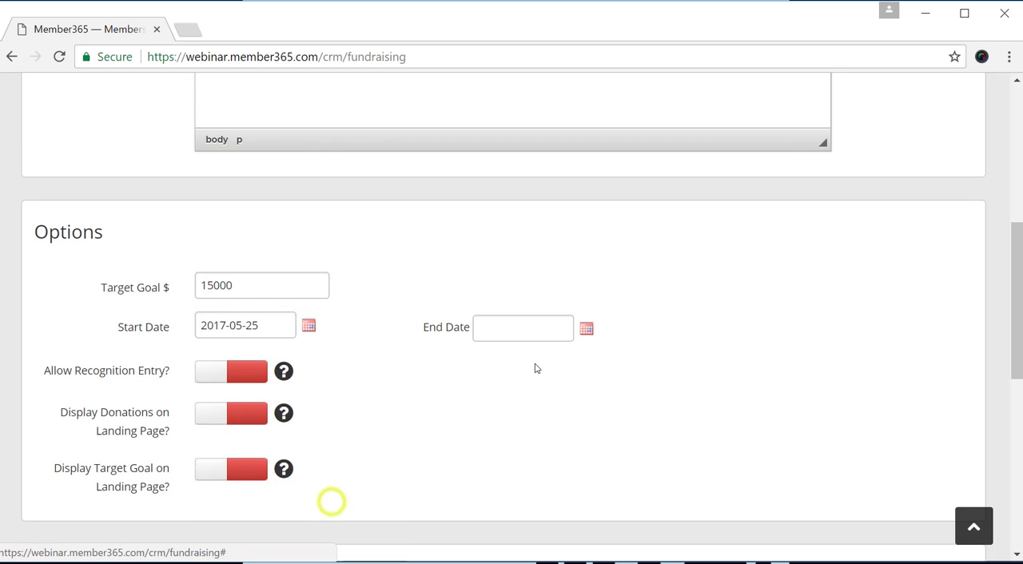
Set the campaign's end date to 2017-09-01.
left_click(586, 331)
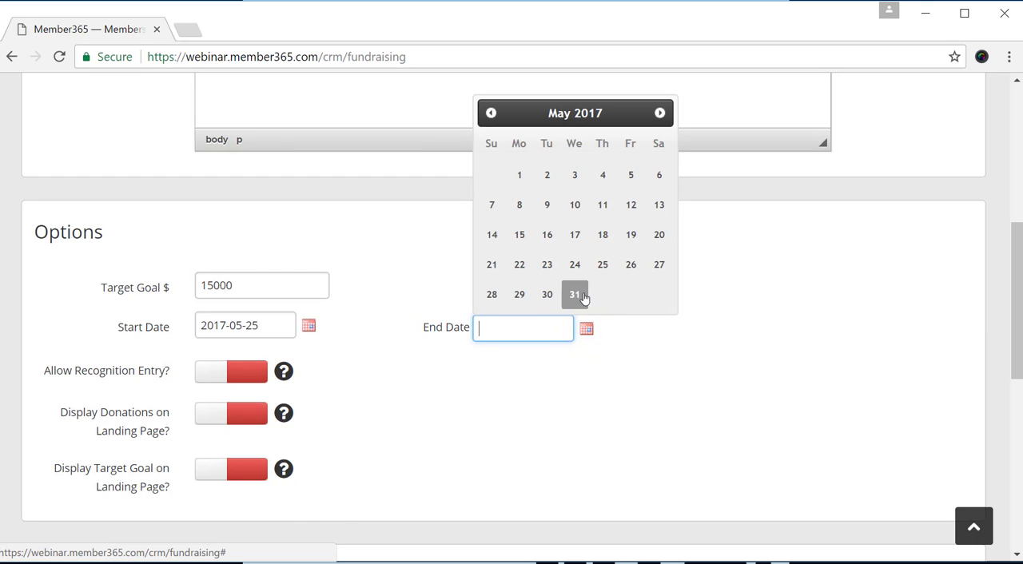
left_click(659, 113)
left_click(659, 113)
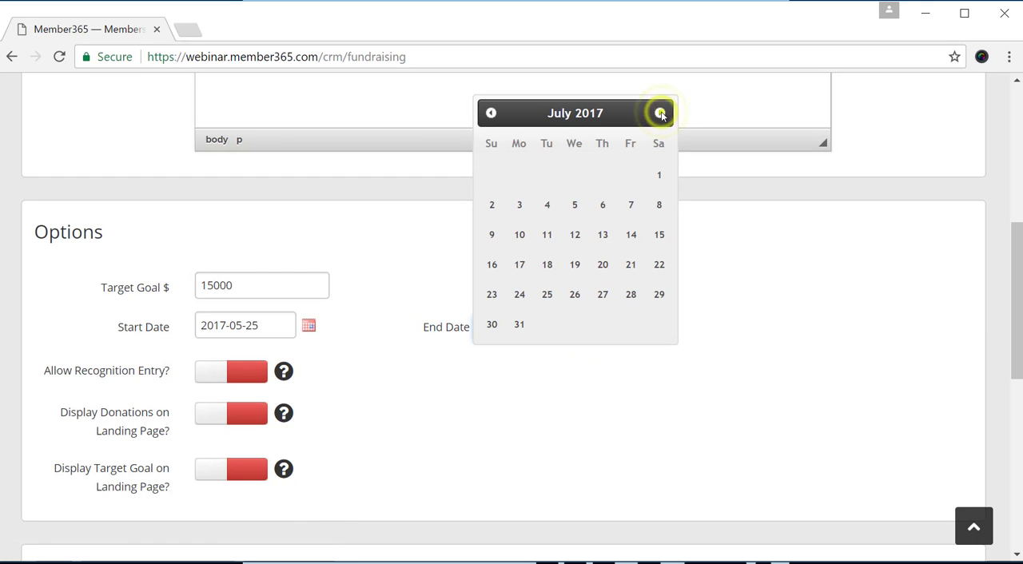
left_click(659, 113)
left_click(660, 113)
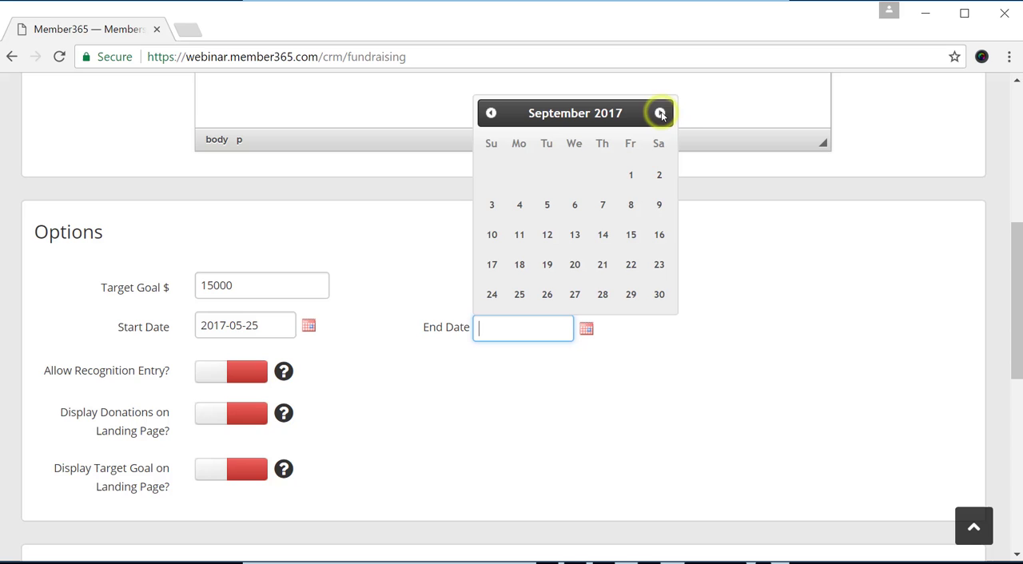
left_click(631, 175)
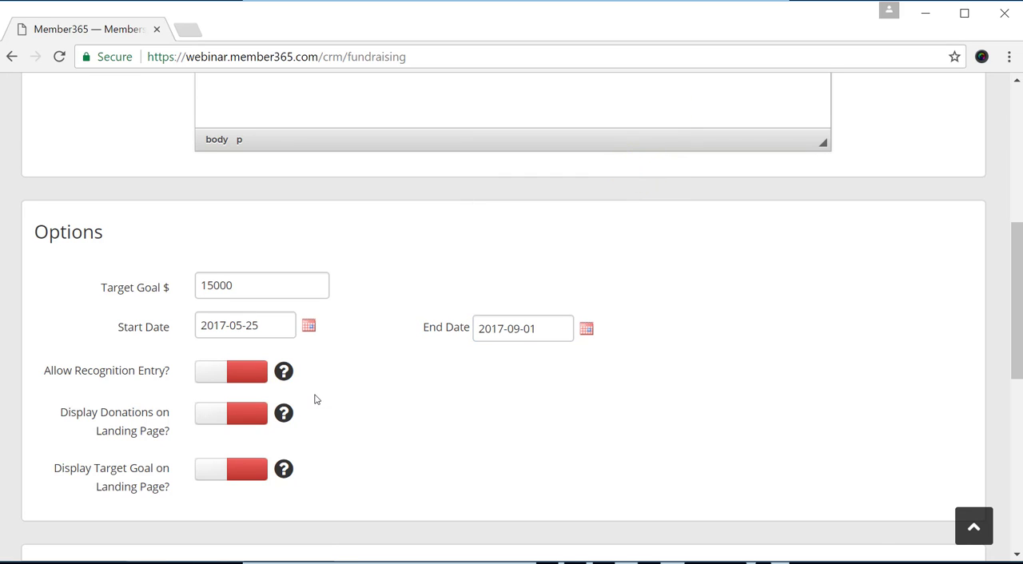
Enable recognition entry and the display of both donations and the target goal on the landing page.
scroll(347, 384, "down", 1)
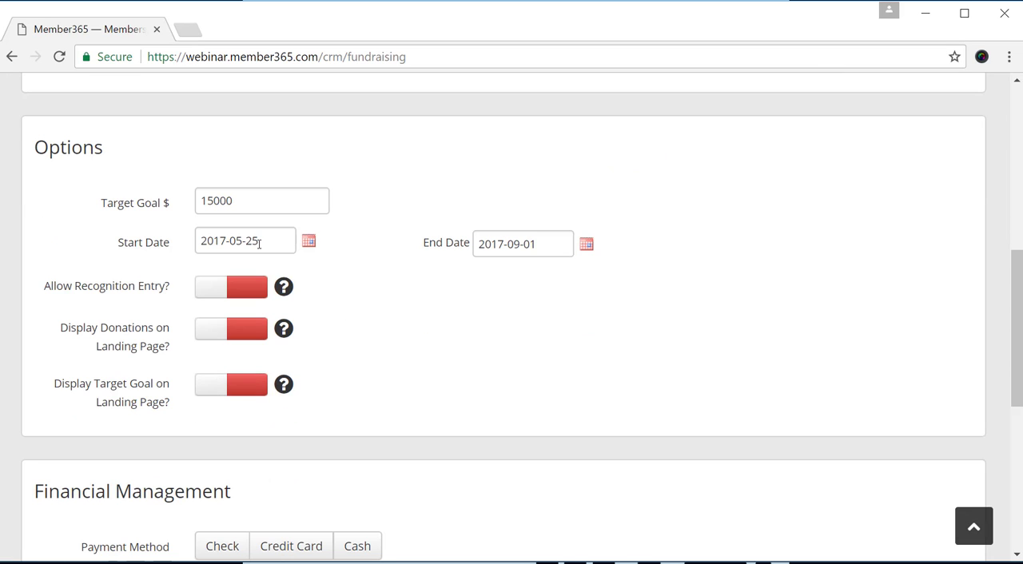
mouse_move(284, 328)
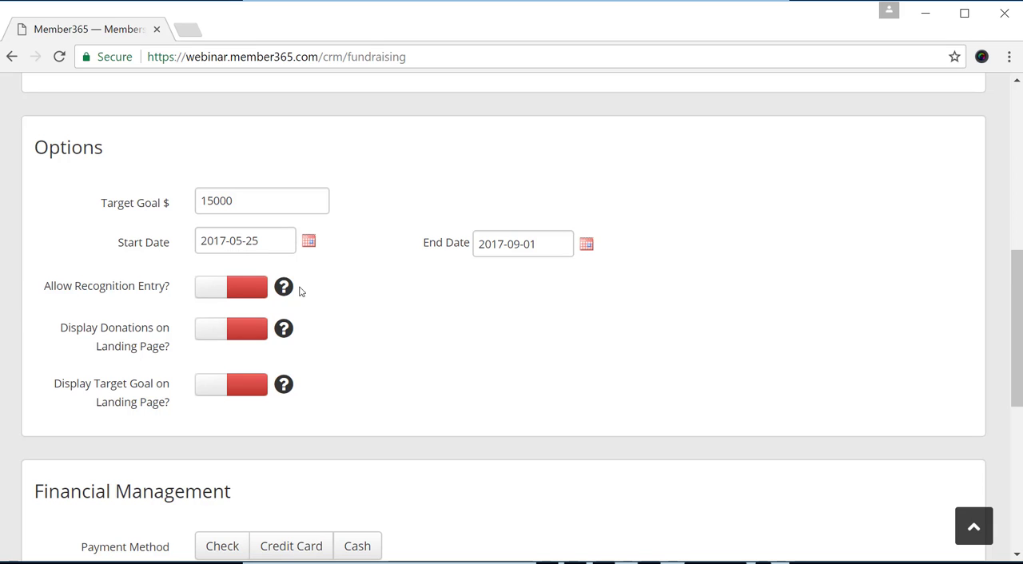
mouse_move(289, 290)
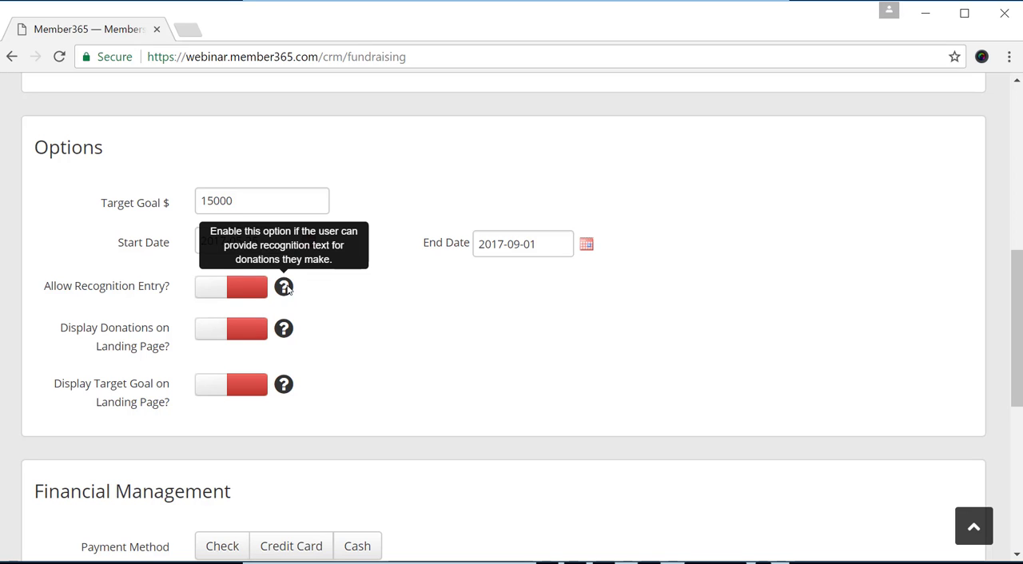
left_click(213, 285)
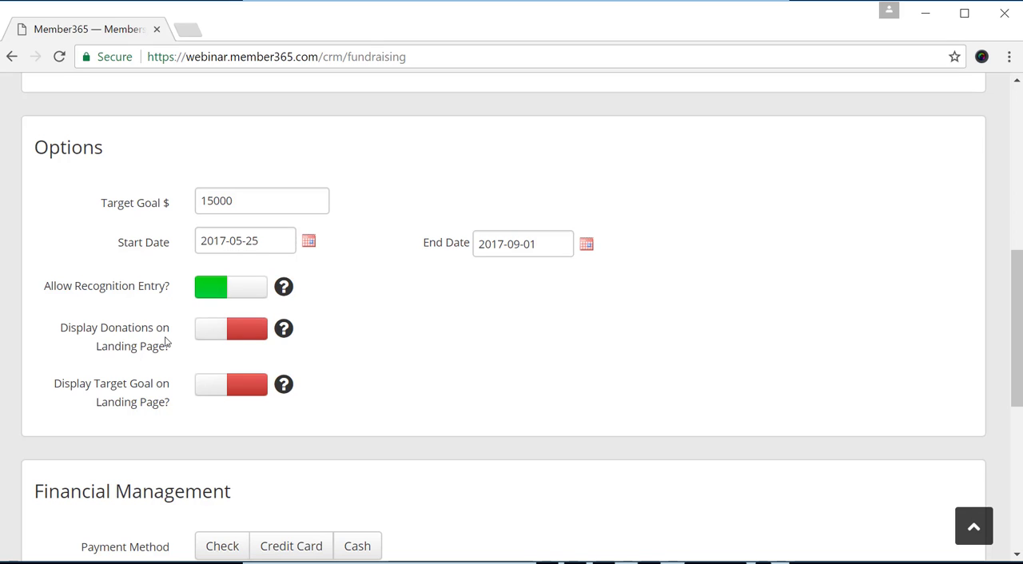
left_click(222, 332)
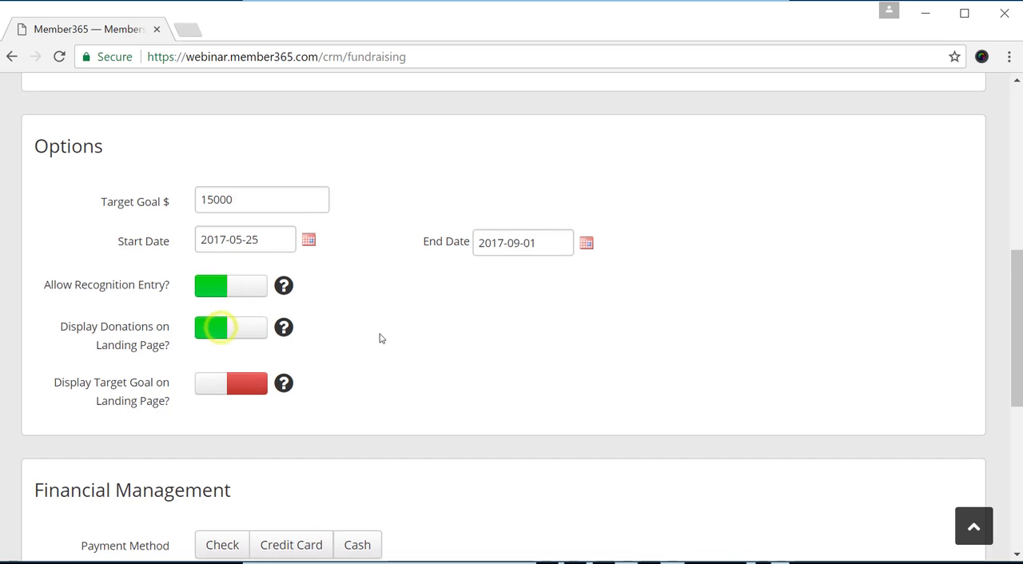
scroll(381, 339, "down", 1)
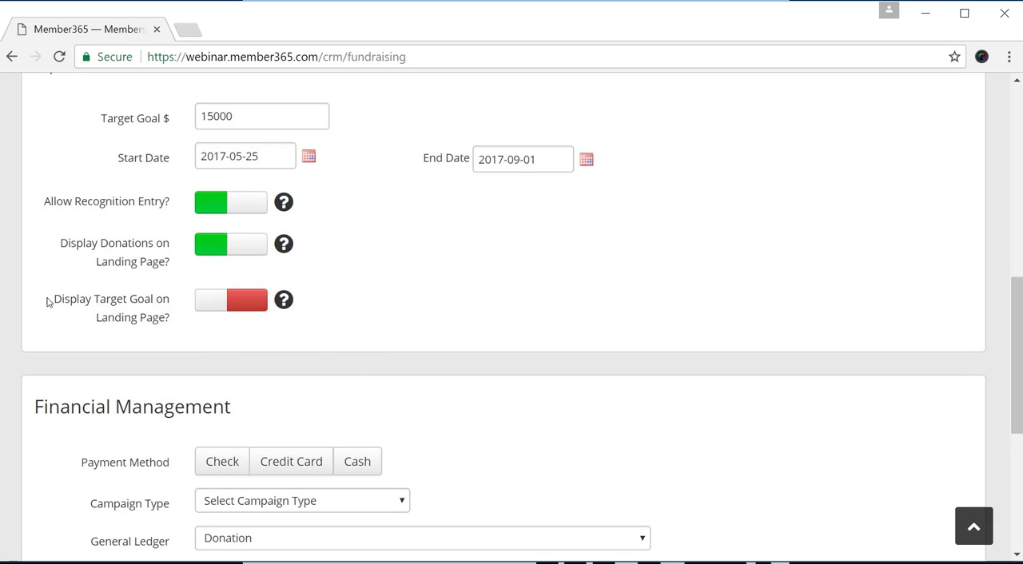
left_click(208, 301)
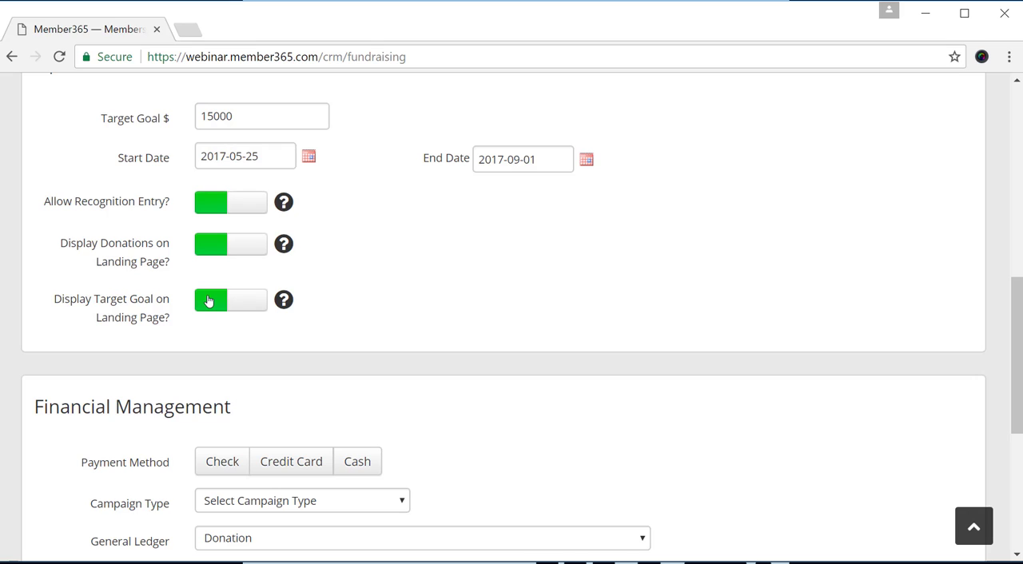
left_click_drag(94, 119, 292, 131)
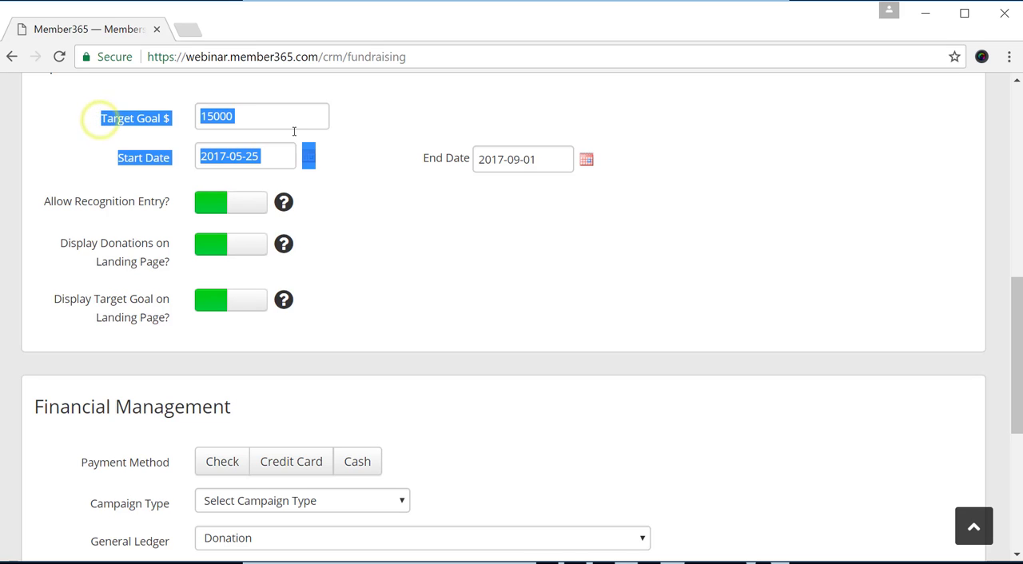
left_click(367, 285)
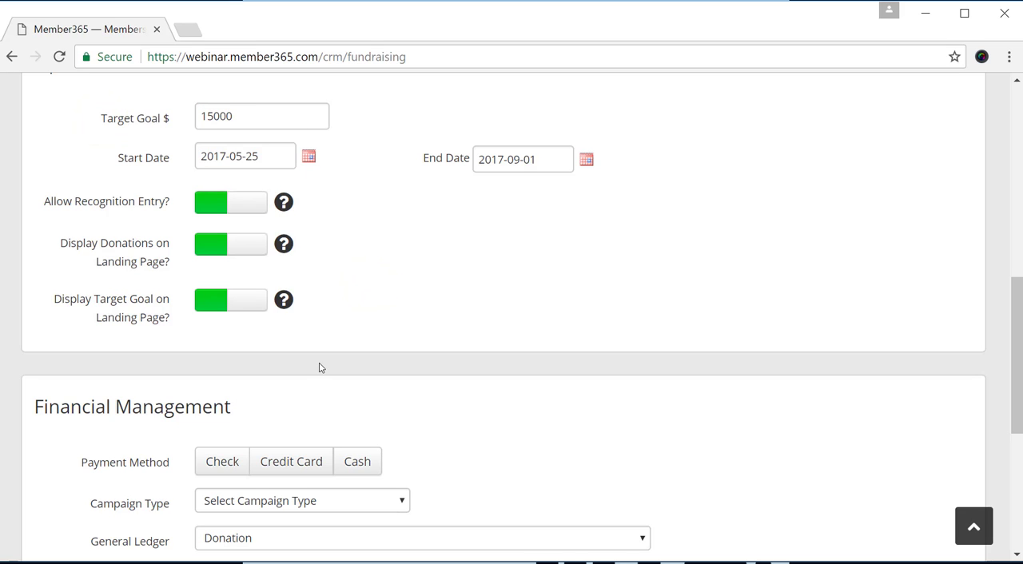
Allow Check, Credit Card and Cash as payment methods and set the campaign type to Basic.
scroll(319, 367, "down", 1)
scroll(366, 290, "down", 2)
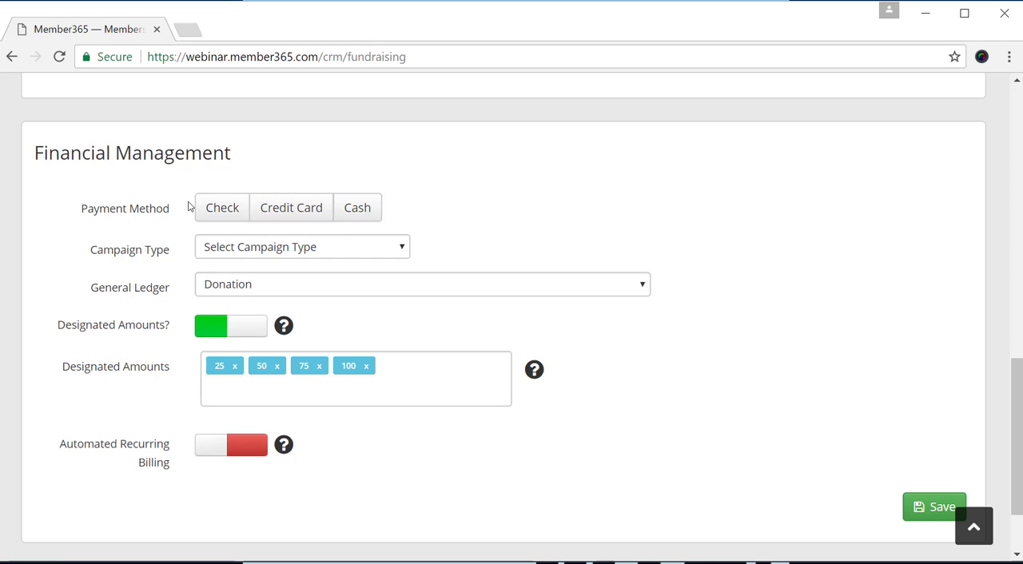
left_click(220, 216)
left_click(311, 219)
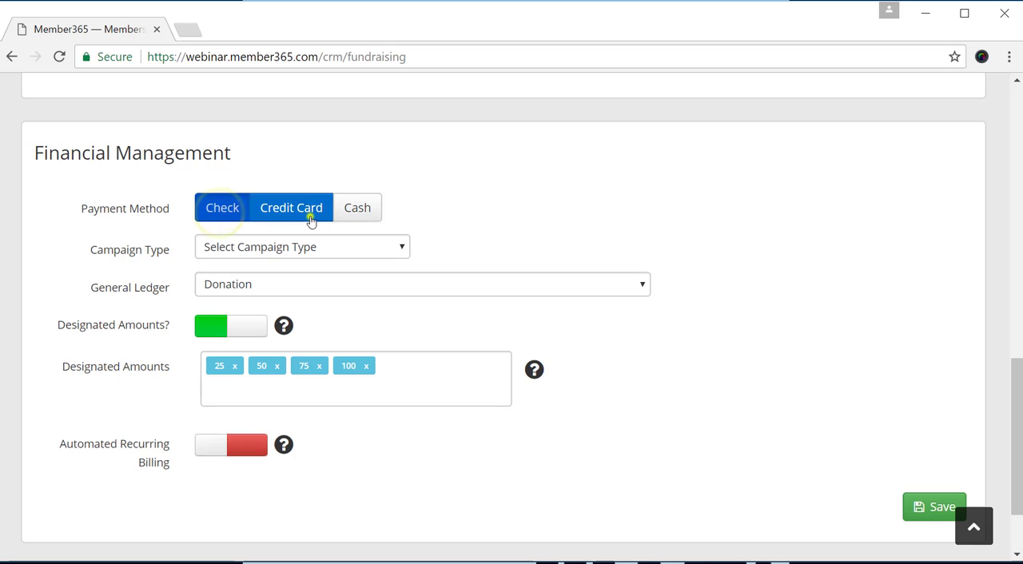
left_click(358, 209)
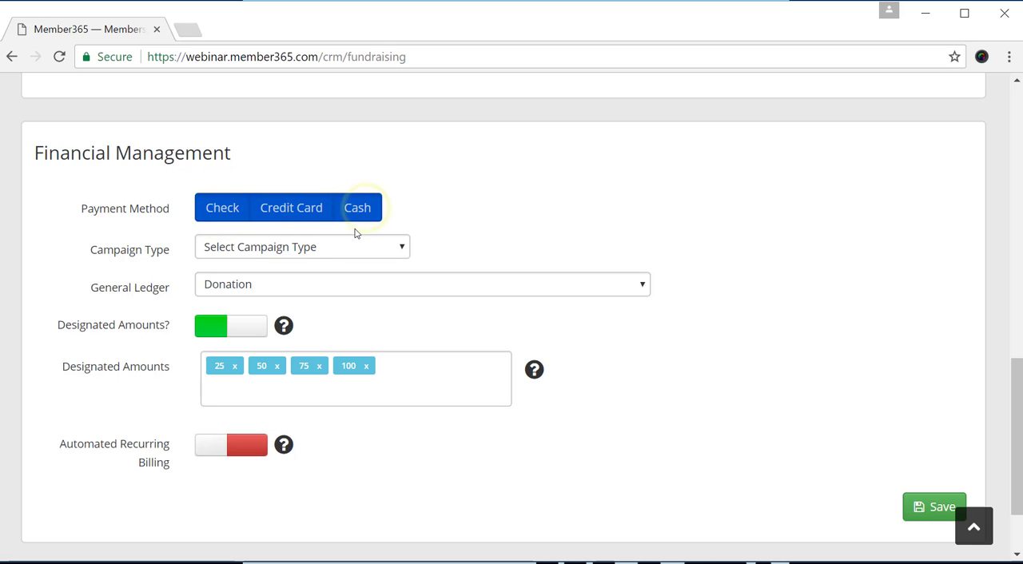
left_click(314, 250)
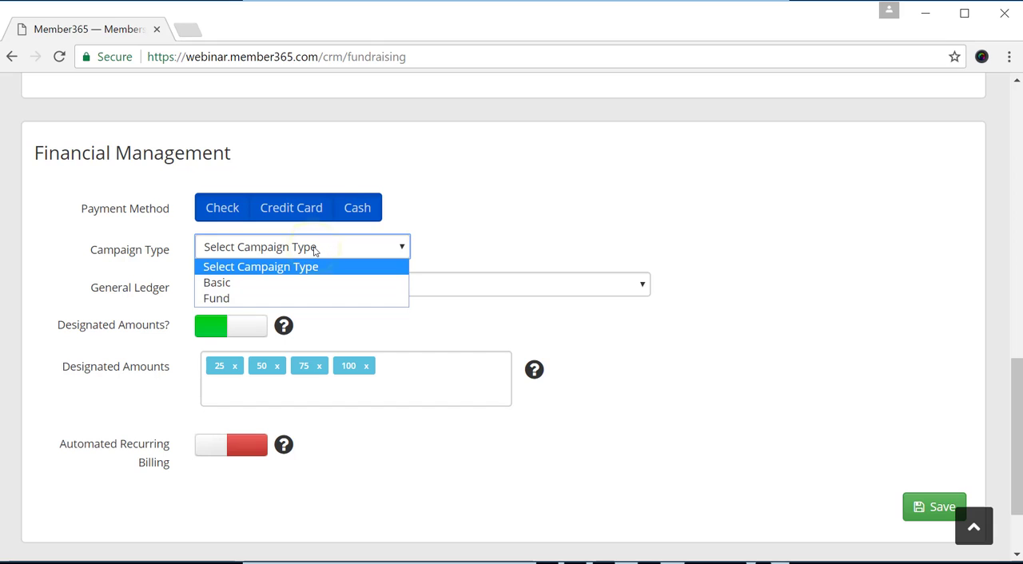
left_click(286, 282)
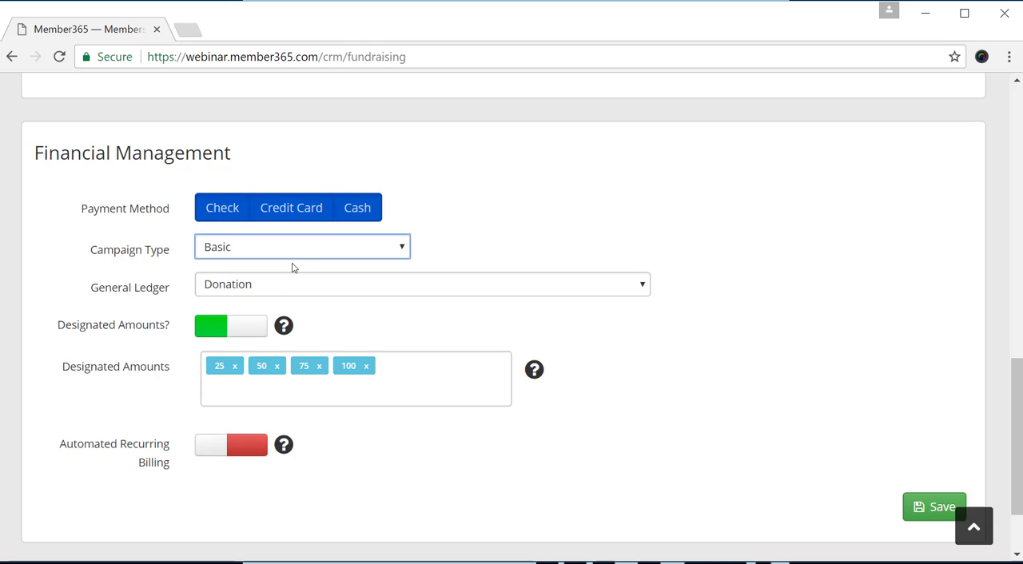
Change the campaign type to Fund and set the fund view to Multi.
left_click(291, 249)
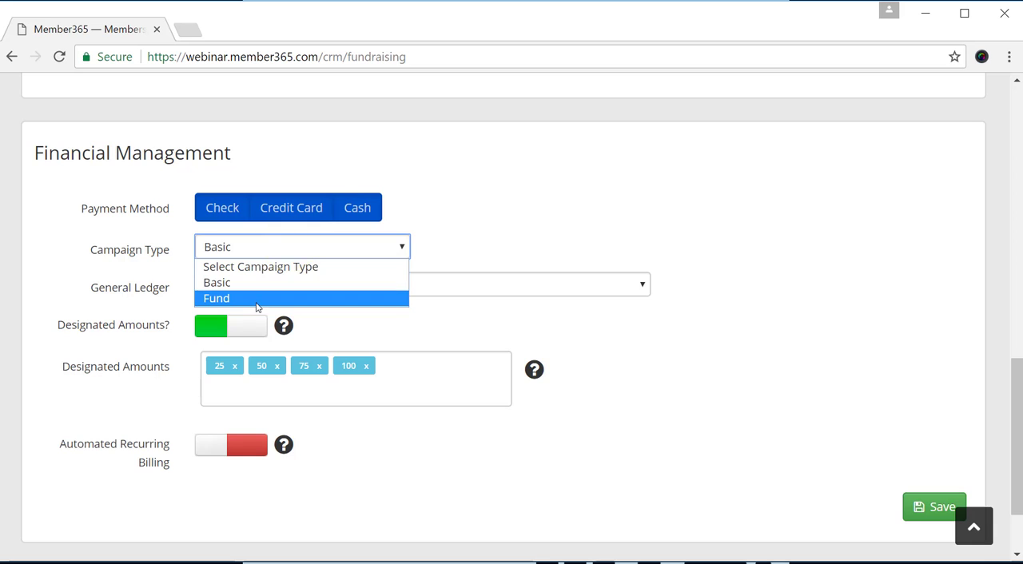
left_click(254, 299)
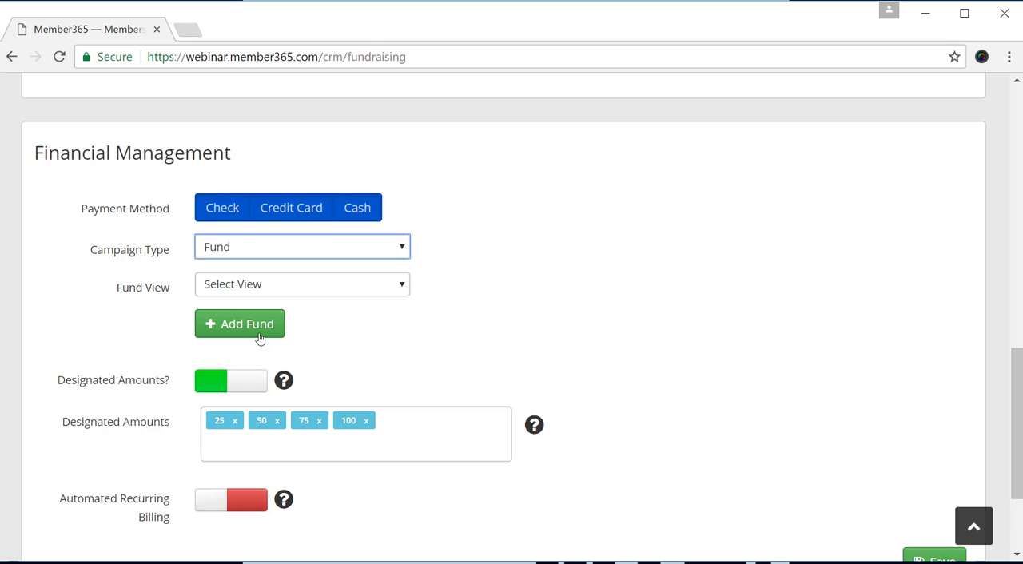
left_click(261, 283)
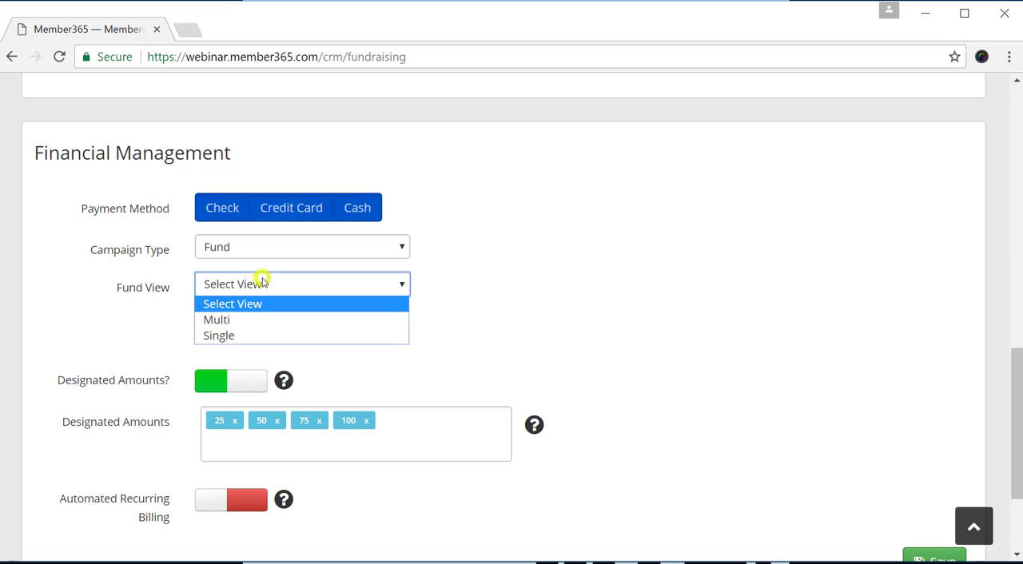
left_click(244, 319)
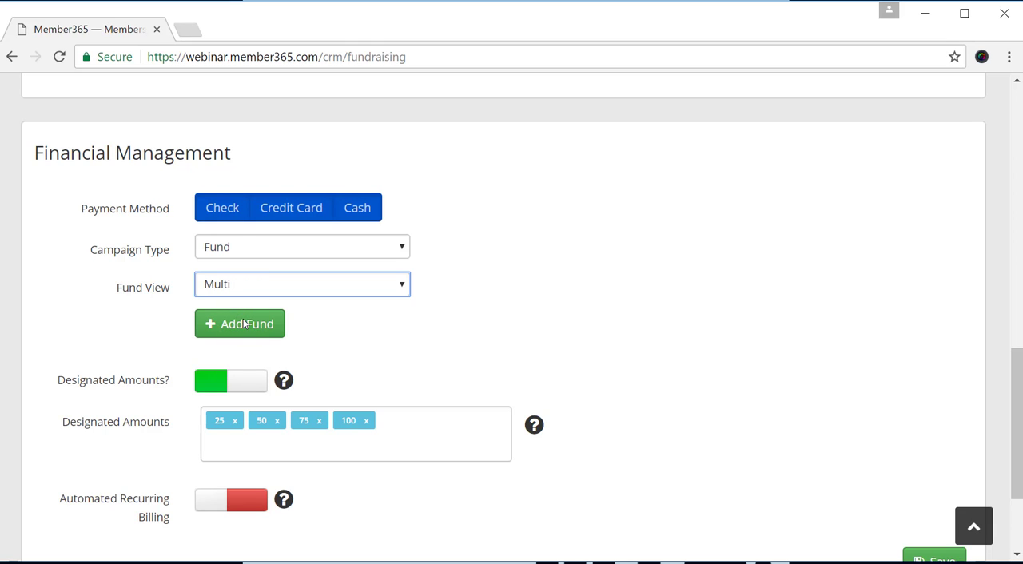
Add a fund named "House Damage" with the description "Damaged homes" to the campaign.
left_click(244, 324)
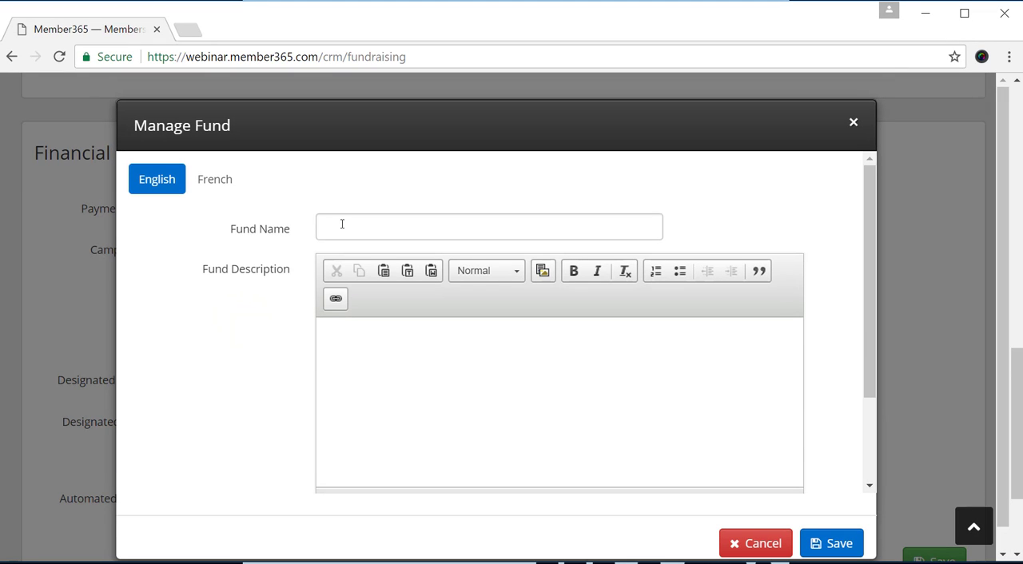
left_click(342, 224)
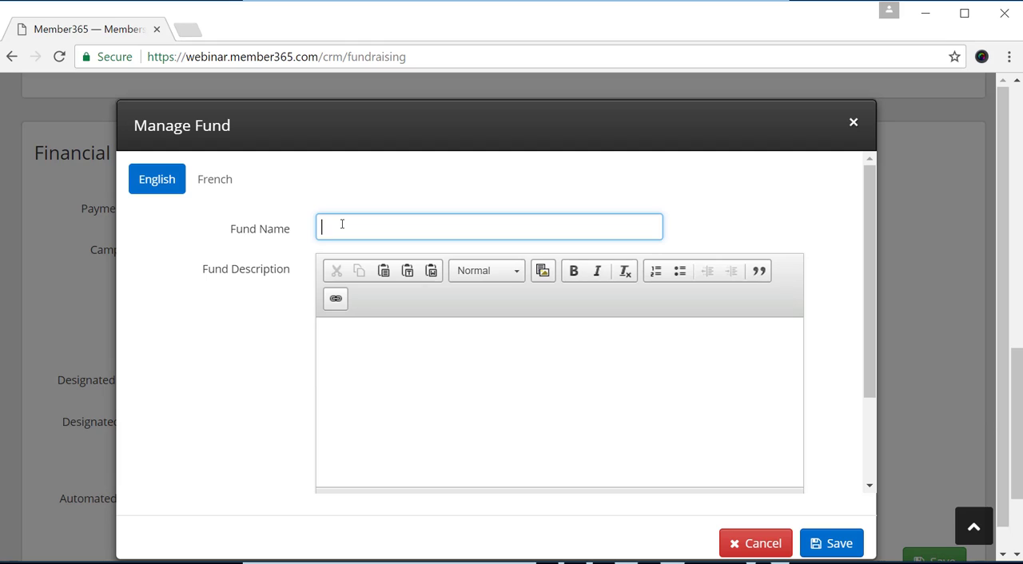
type("House Damage")
left_click(390, 361)
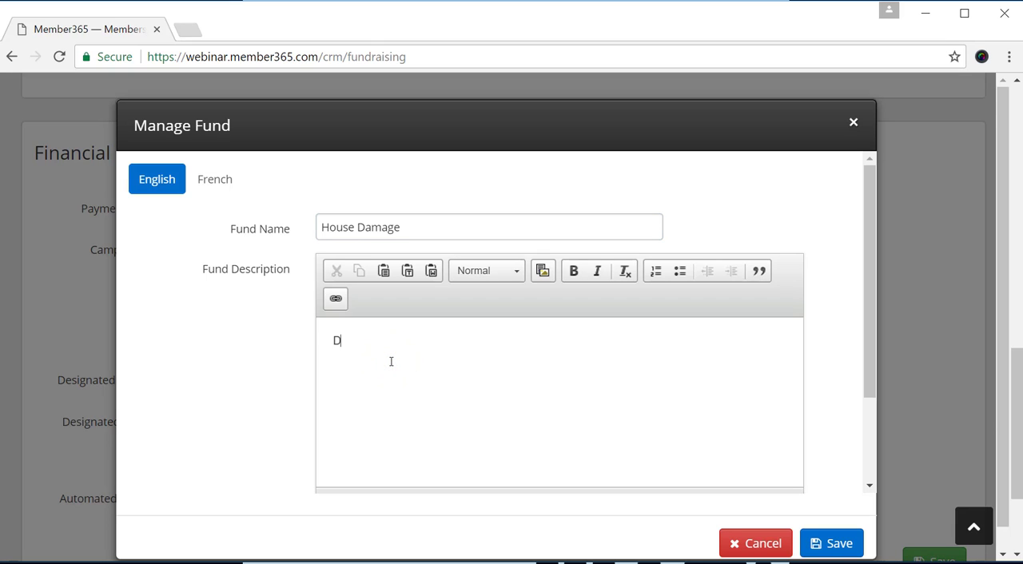
type("Damaged homes")
left_click(835, 543)
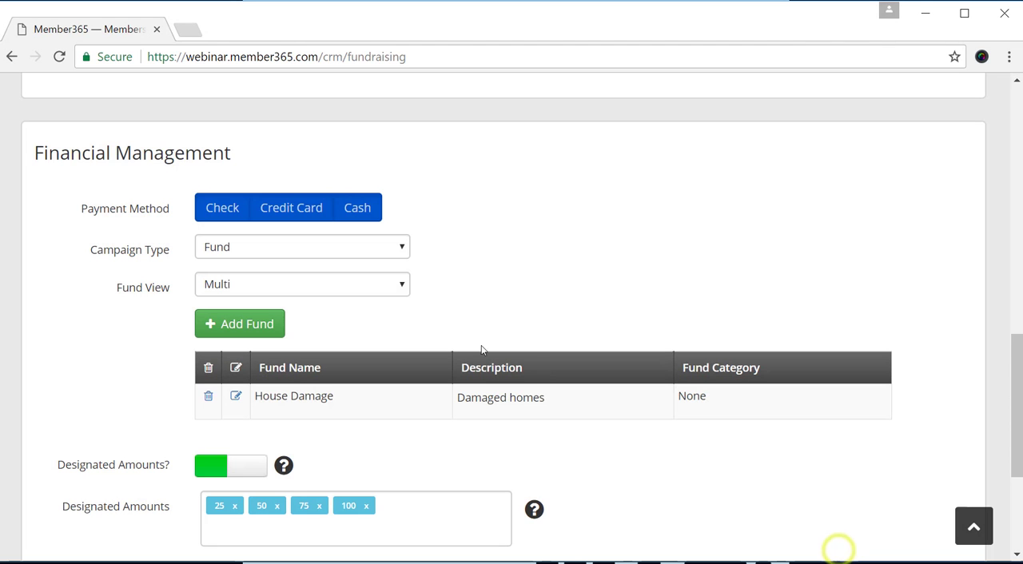
Add a fund named "Clothing" with the description "Towards new clothing for vitcims of the flood".
left_click(238, 324)
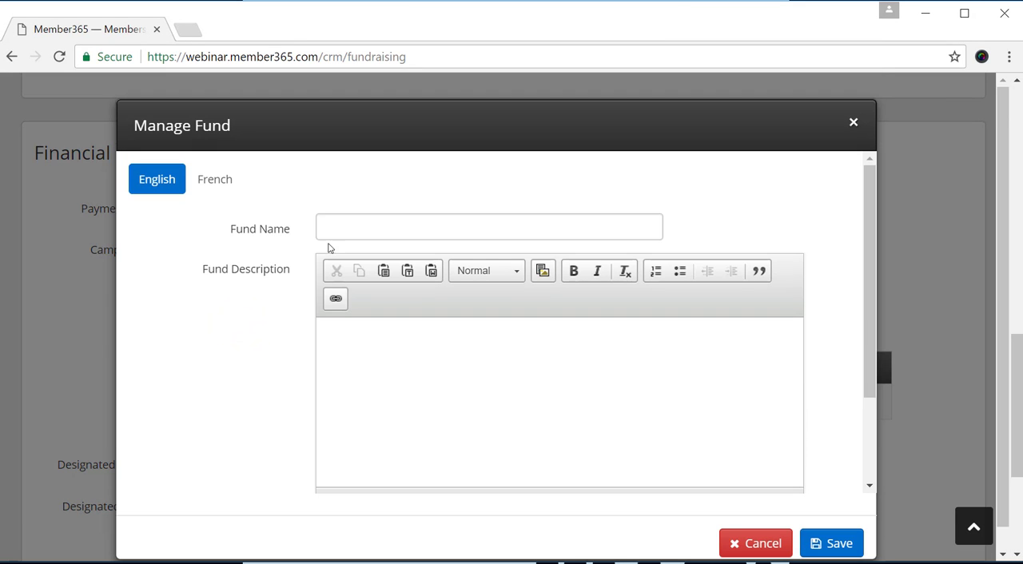
left_click(330, 229)
type("Clothing")
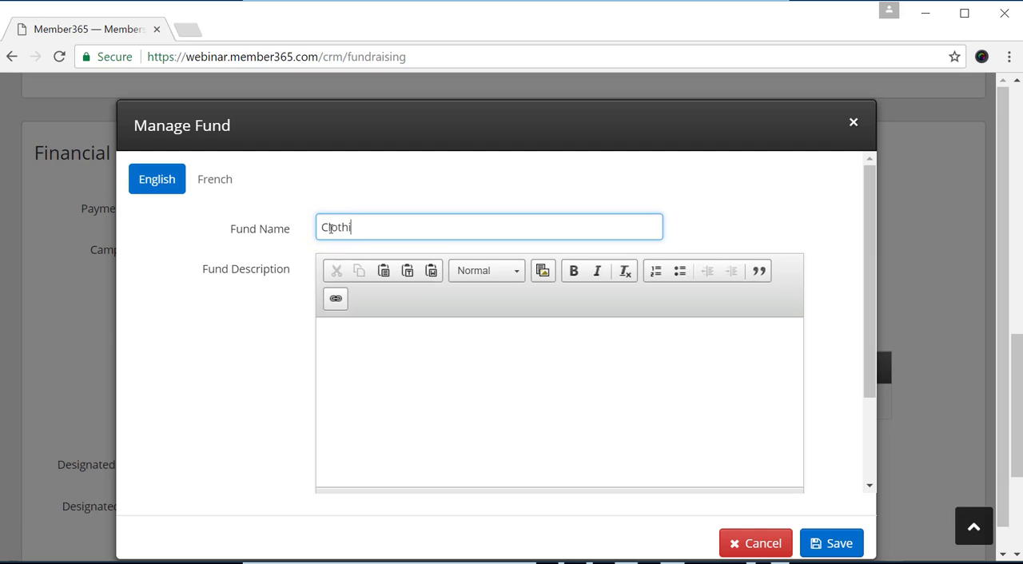
left_click(407, 362)
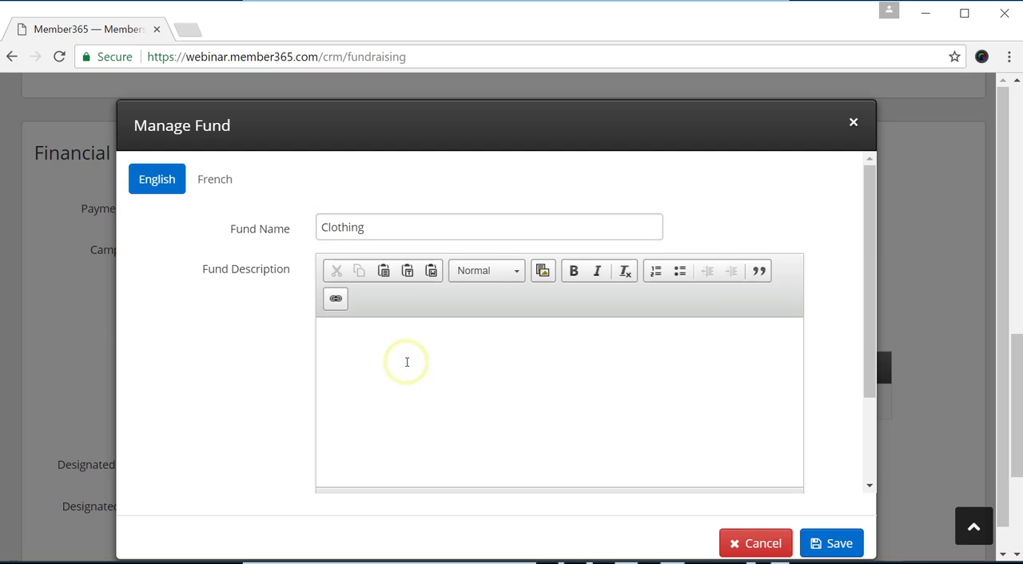
type("Towards new clothing ")
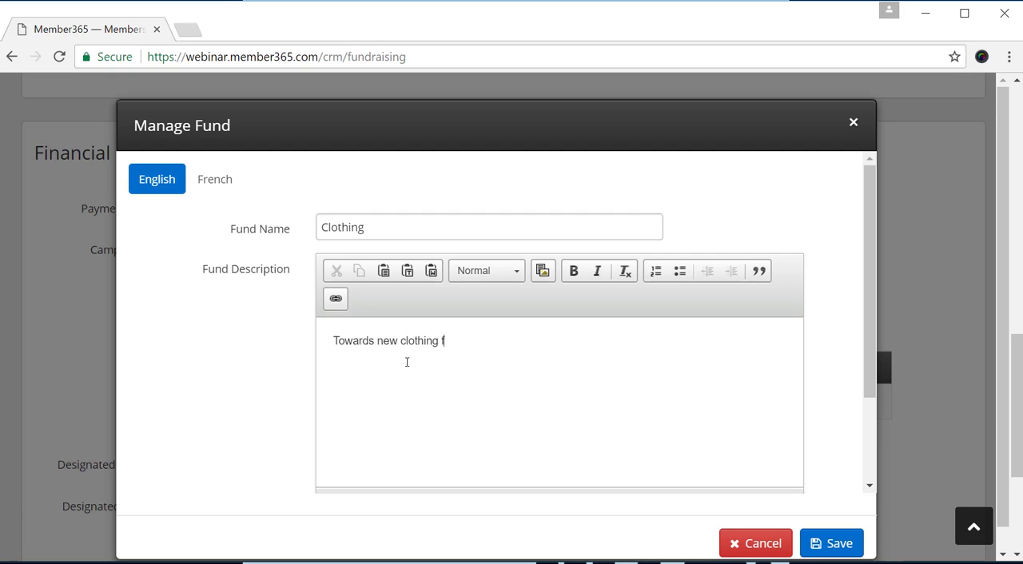
type("for vitcims of the flood")
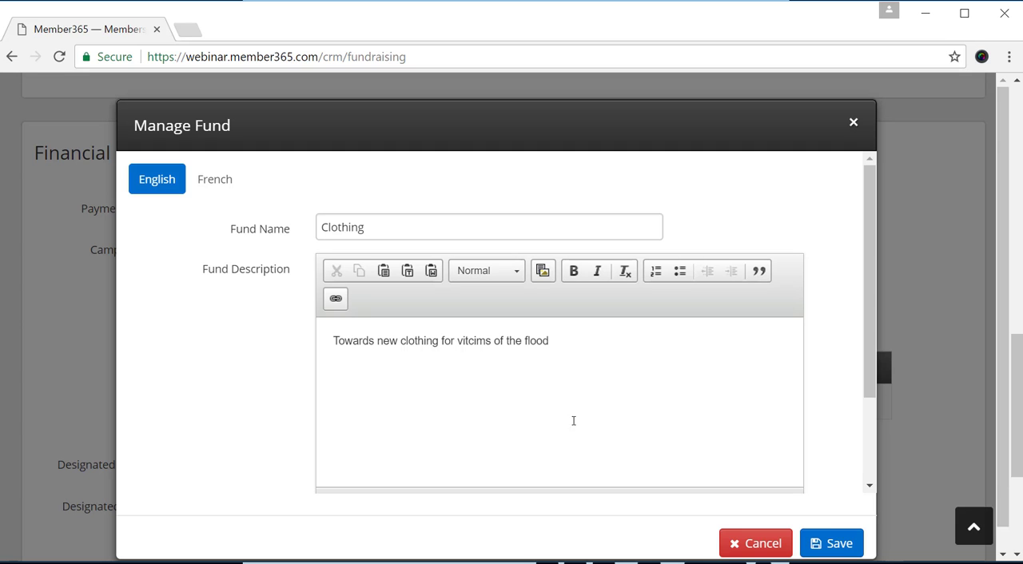
left_click(857, 549)
Review the designated amounts and the rest of the campaign form, and save the campaign.
scroll(323, 334, "down", 3)
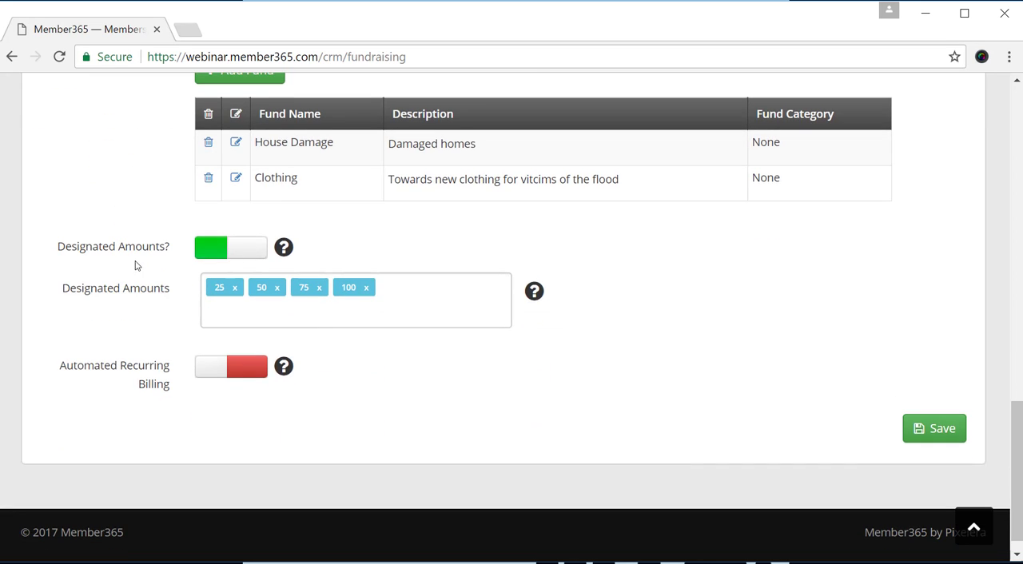
left_click_drag(61, 290, 186, 294)
left_click(184, 292)
scroll(318, 294, "down", 1)
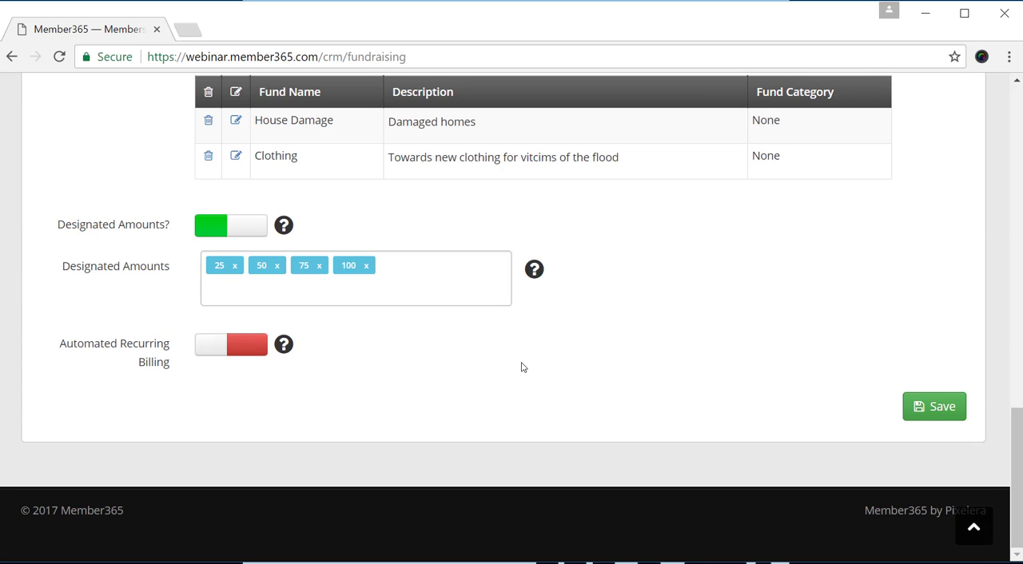
scroll(683, 308, "up", 1)
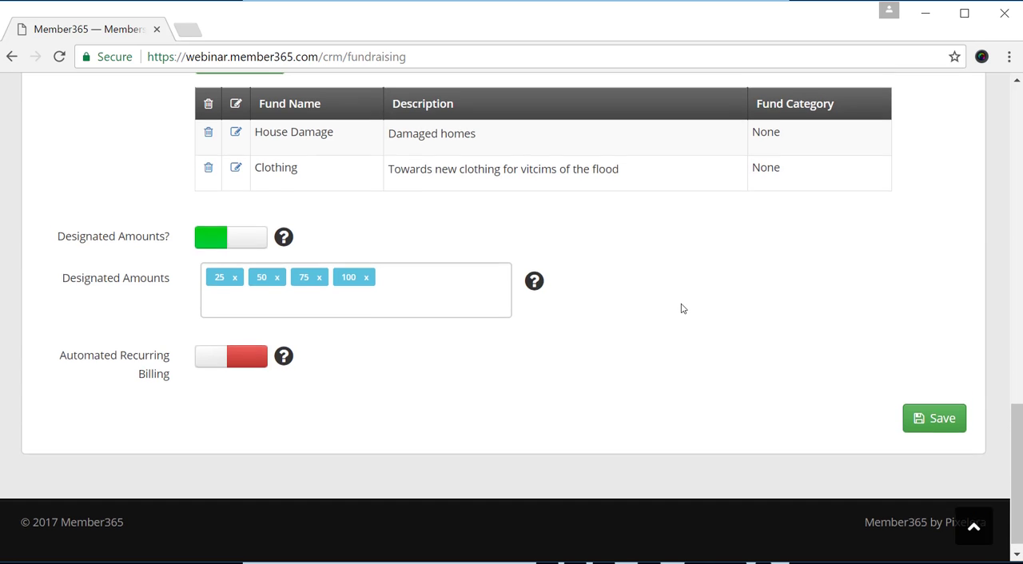
scroll(682, 308, "up", 15)
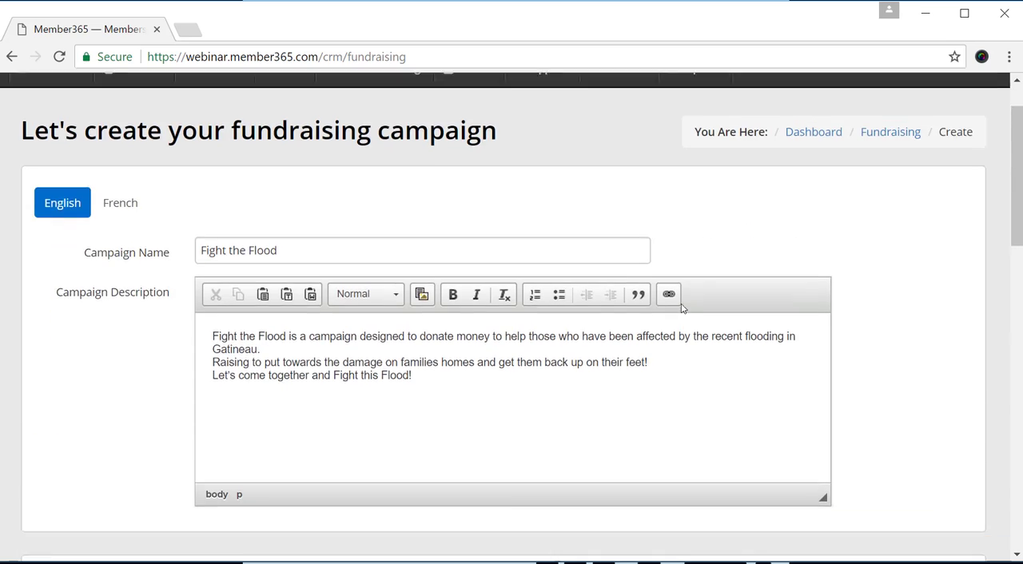
scroll(680, 307, "down", 15)
left_click(921, 409)
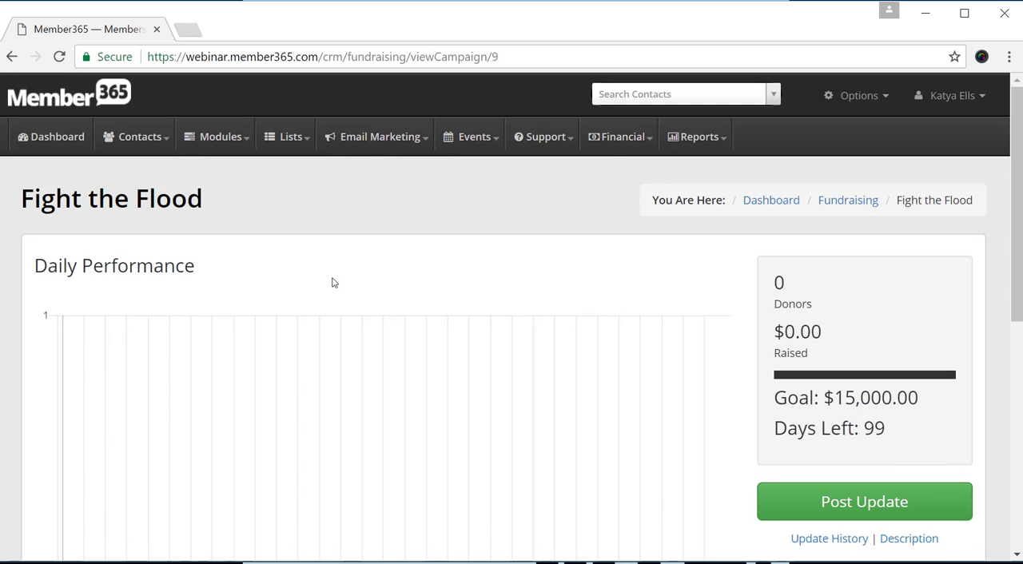
Examine the saved campaign's page: daily performance chart, goal summary, days left, running dates and public sharing link.
scroll(333, 282, "down", 2)
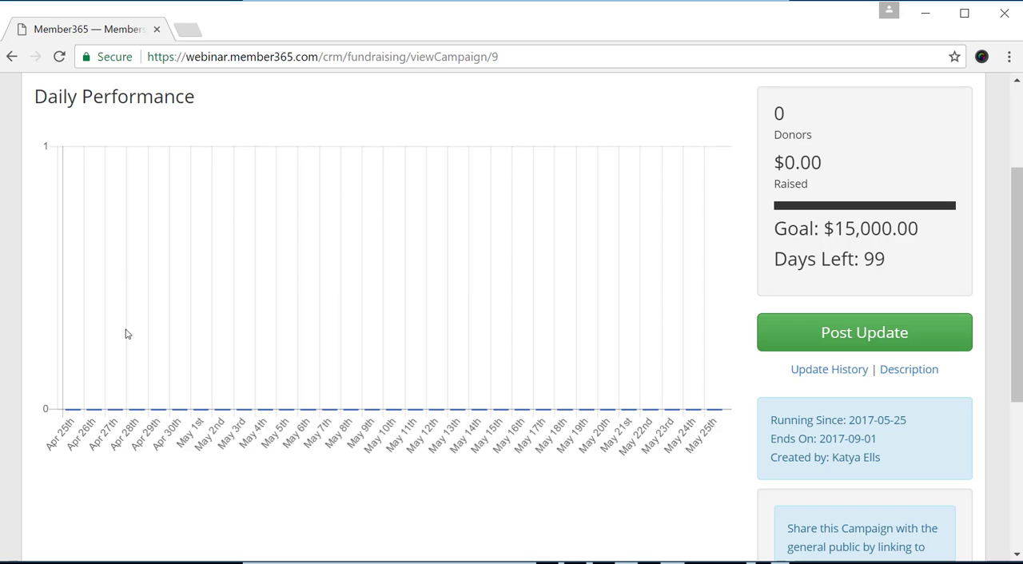
scroll(605, 418, "down", 1)
left_click_drag(887, 175, 772, 187)
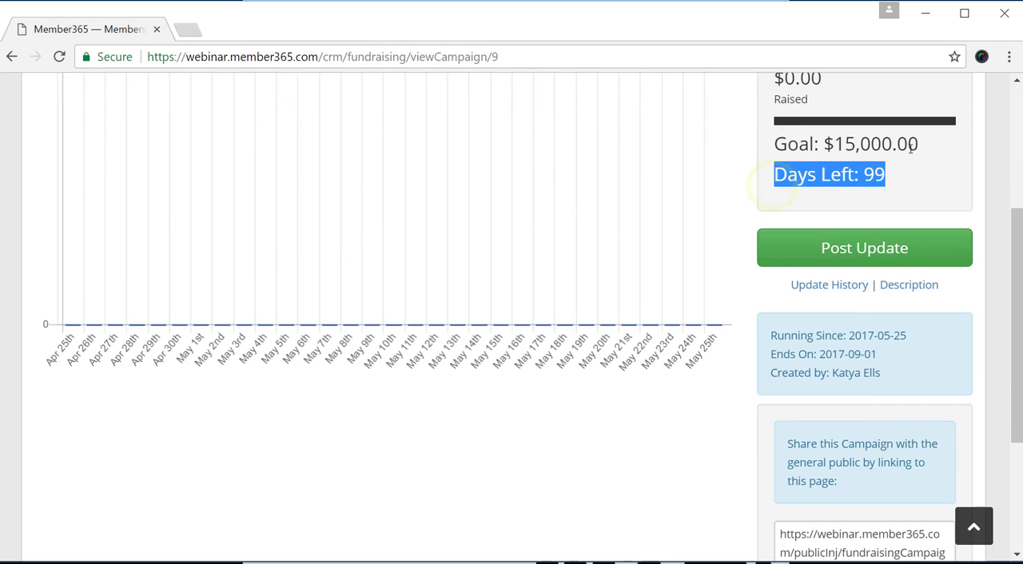
scroll(910, 148, "up", 1)
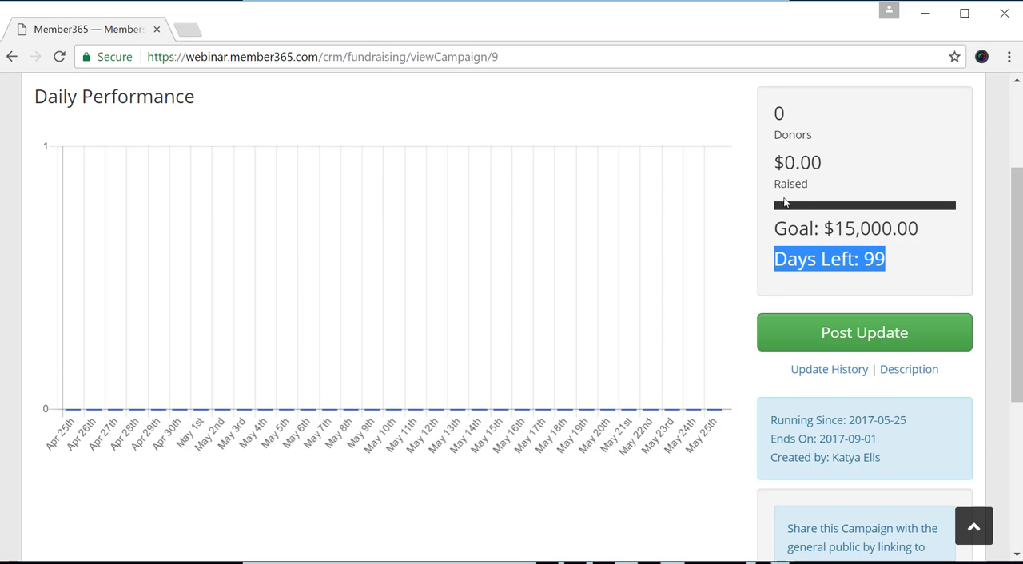
scroll(785, 203, "down", 2)
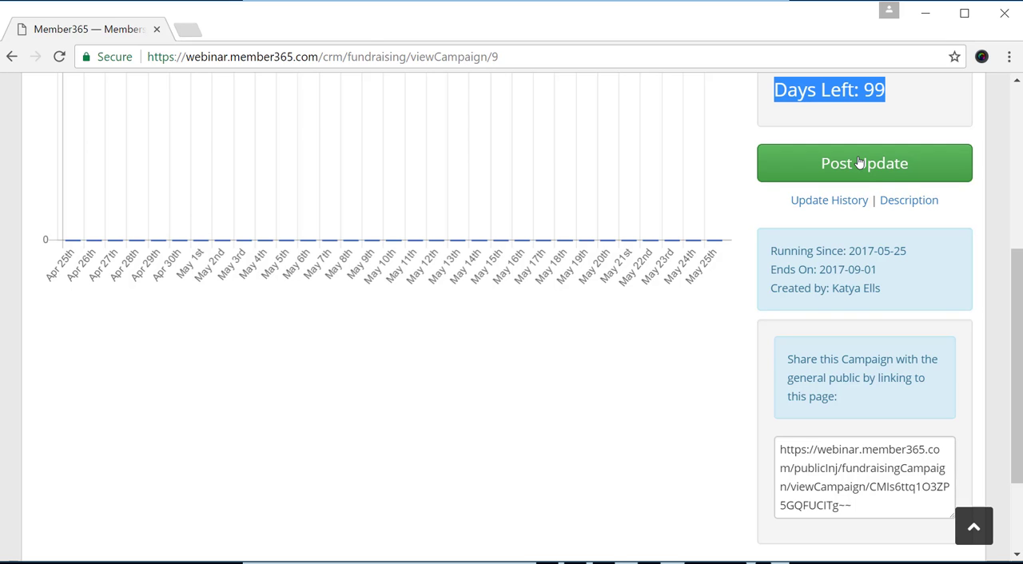
scroll(859, 163, "down", 1)
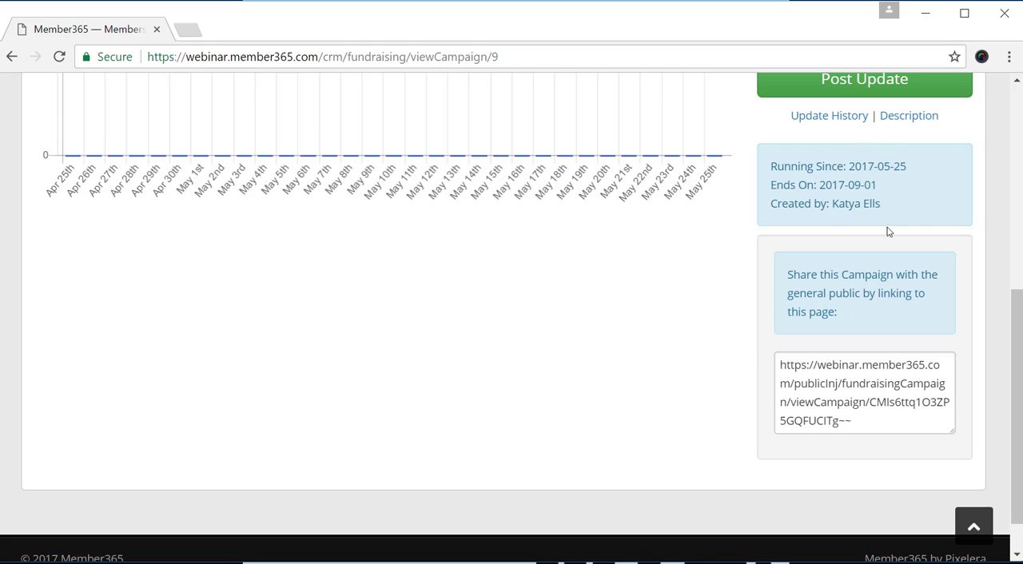
scroll(786, 225, "down", 1)
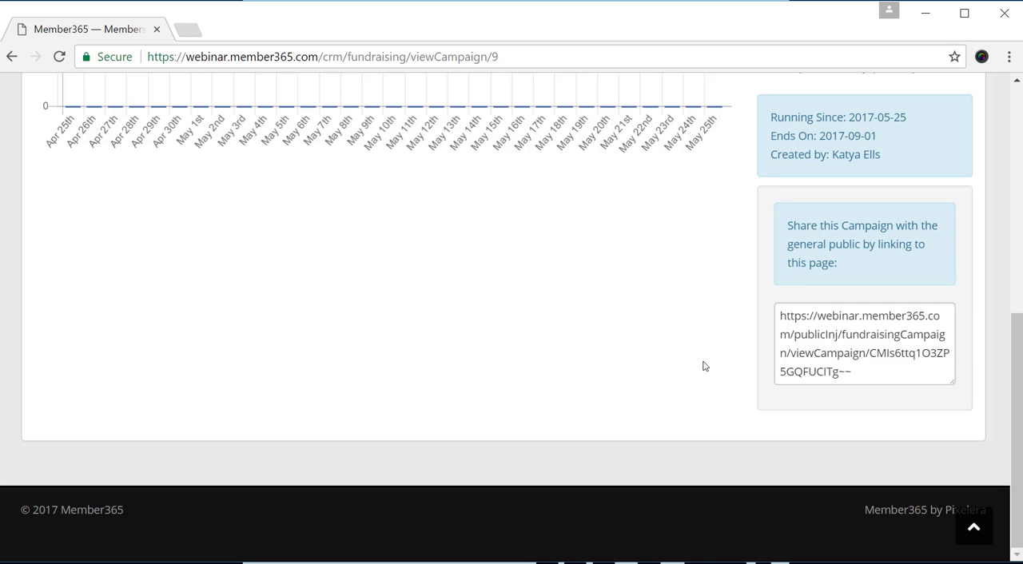
scroll(703, 366, "up", 6)
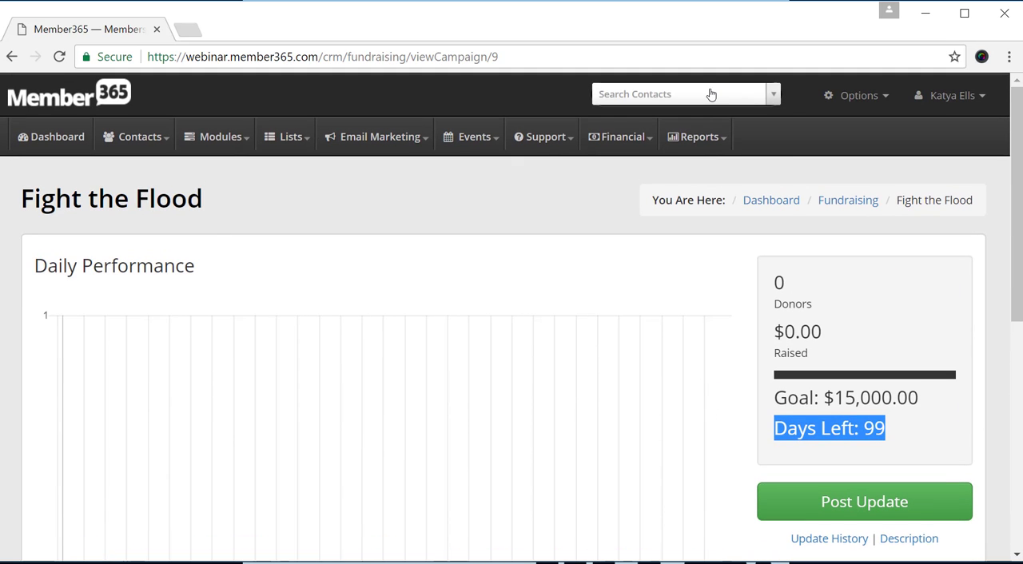
Search the contacts by the donor's first name and open the record of the matching Member365 contact.
left_click(712, 95)
type("katya")
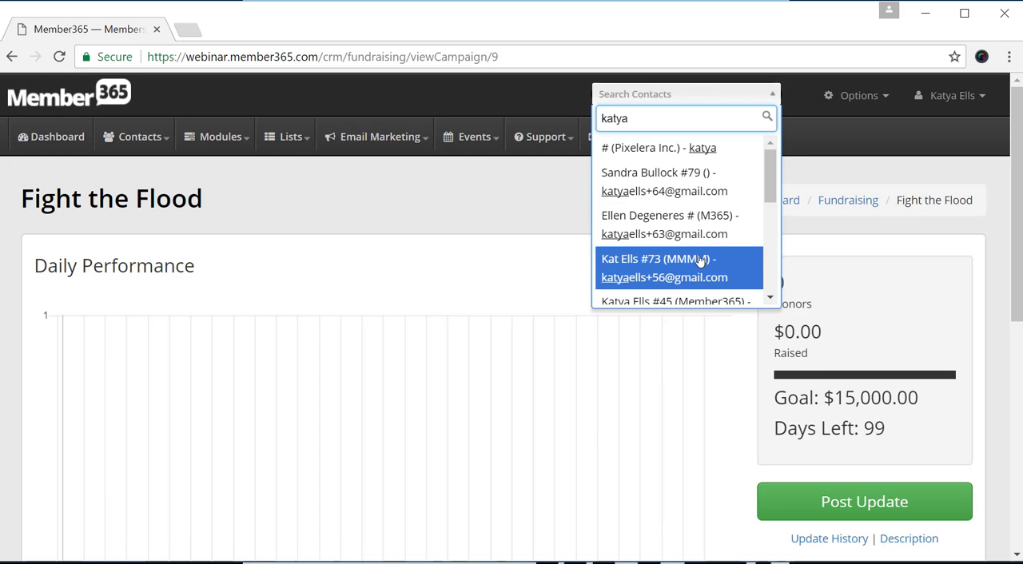
scroll(696, 283, "down", 1)
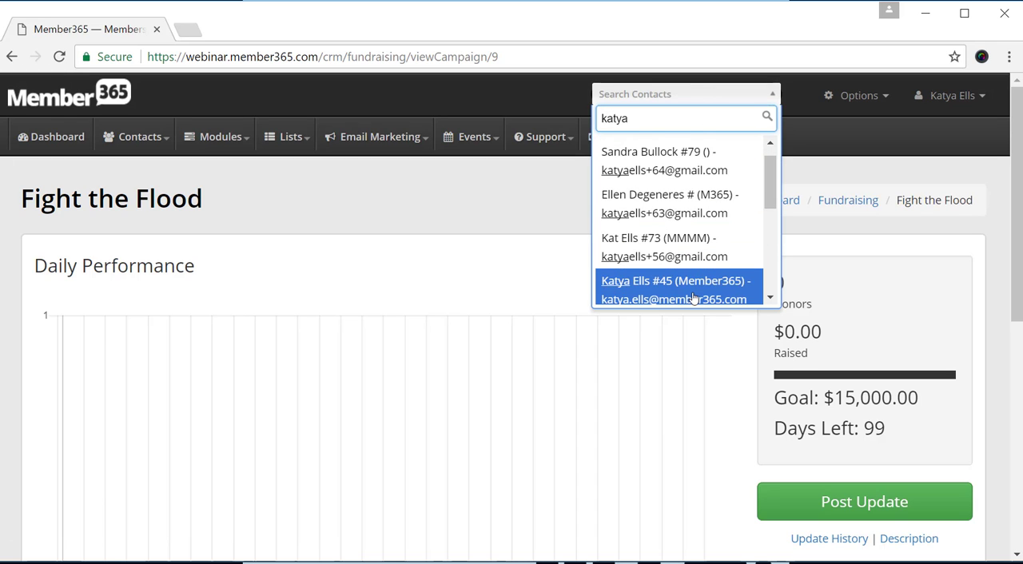
left_click(693, 293)
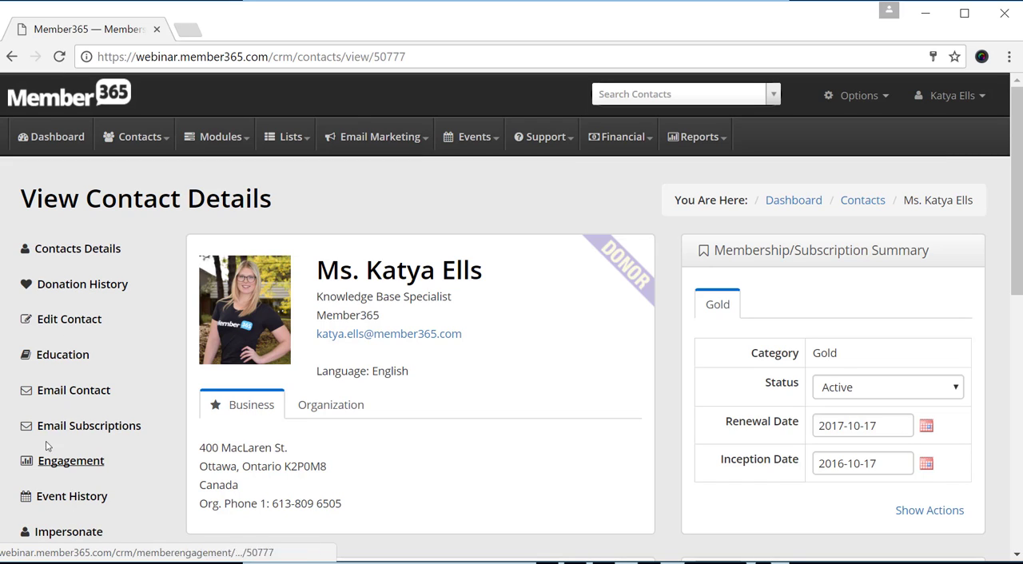
Start a new donation in the contact's donation history and assign it to the Fight the Flood campaign.
left_click(66, 285)
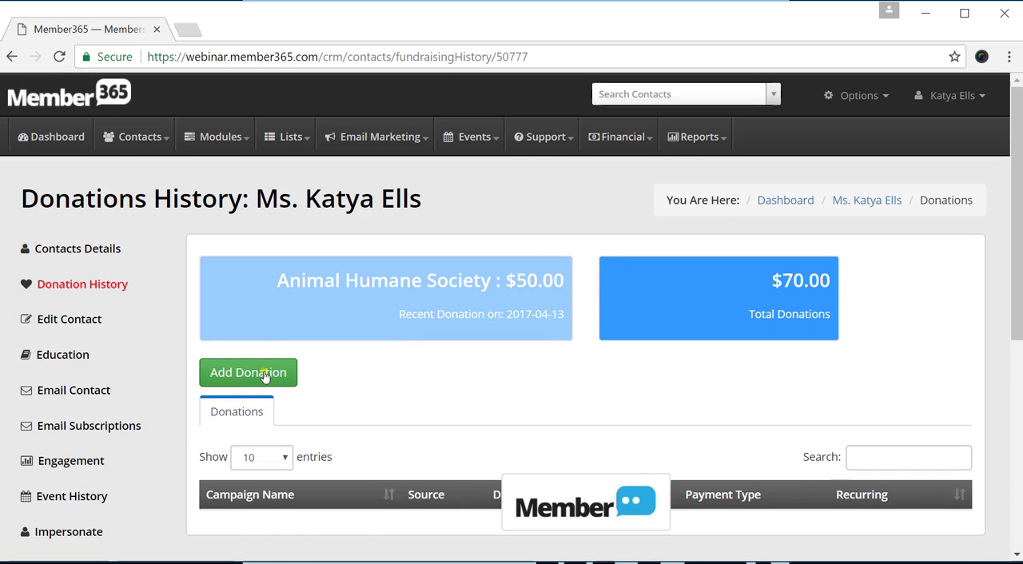
left_click(265, 376)
scroll(388, 354, "down", 2)
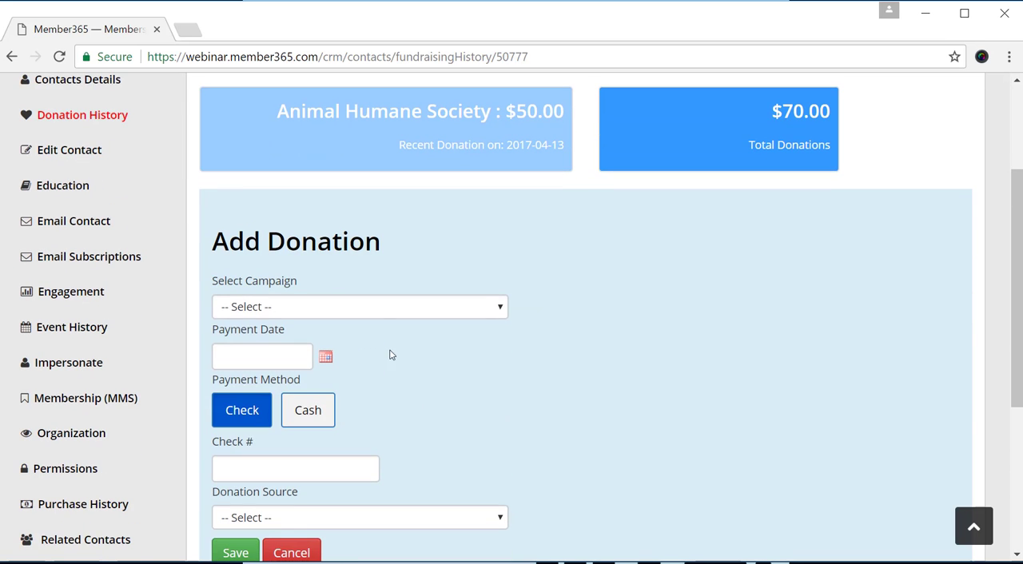
left_click(385, 307)
left_click(365, 345)
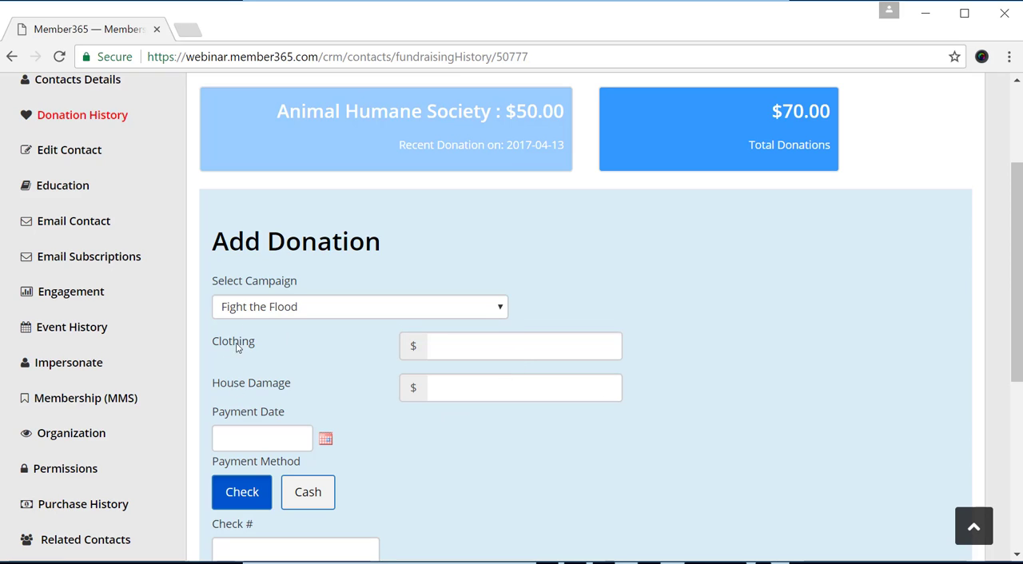
Enter donation amounts of 25 for the Clothing fund and 50.0 for the House Damage fund.
left_click(488, 350)
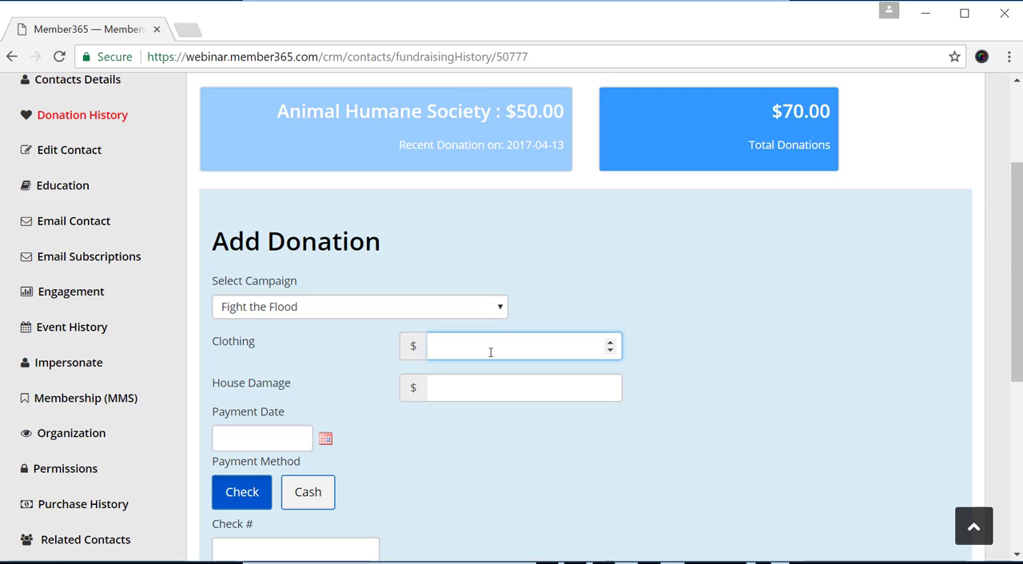
type("25.")
left_click(488, 382)
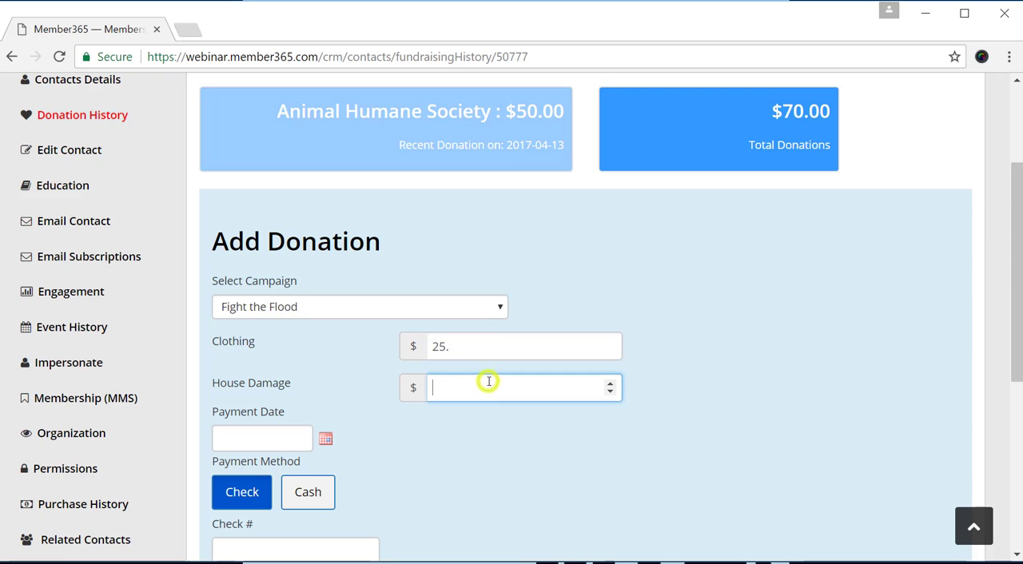
type("50.0")
left_click(518, 430)
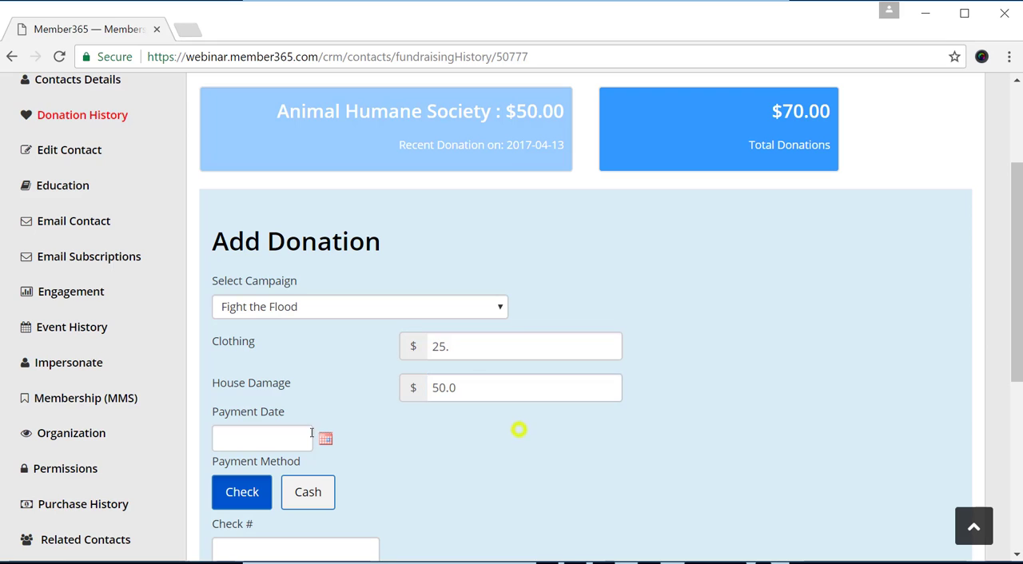
Date the donation payment 2017-05-25, set its payment method to Cash, and save the donation.
left_click(324, 440)
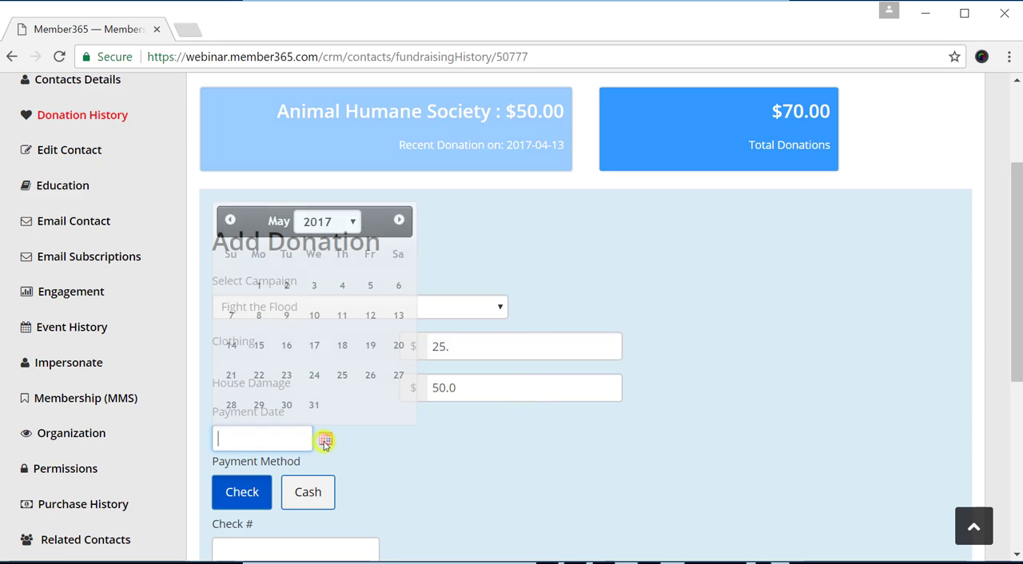
left_click(342, 374)
scroll(418, 405, "down", 3)
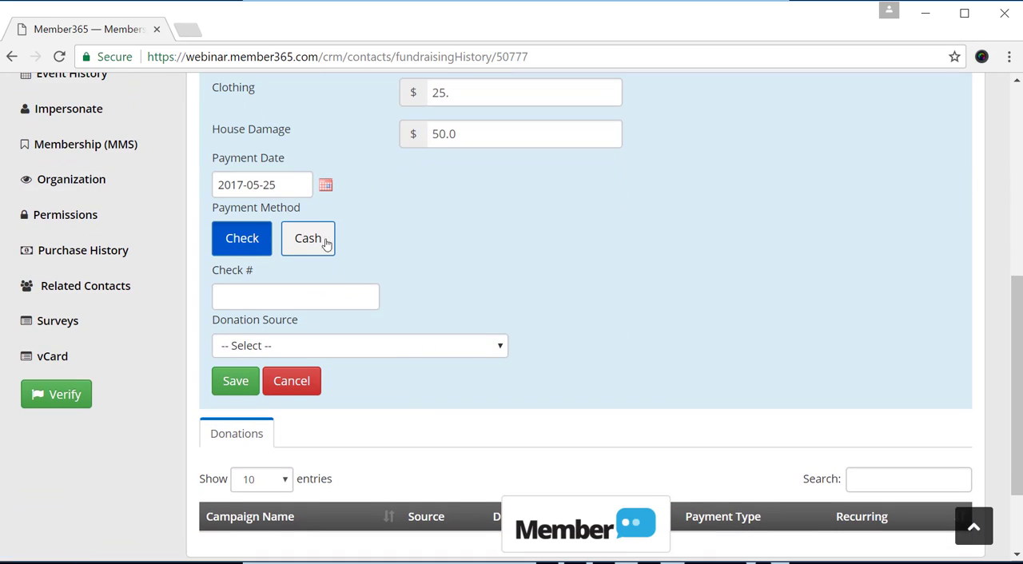
left_click(323, 236)
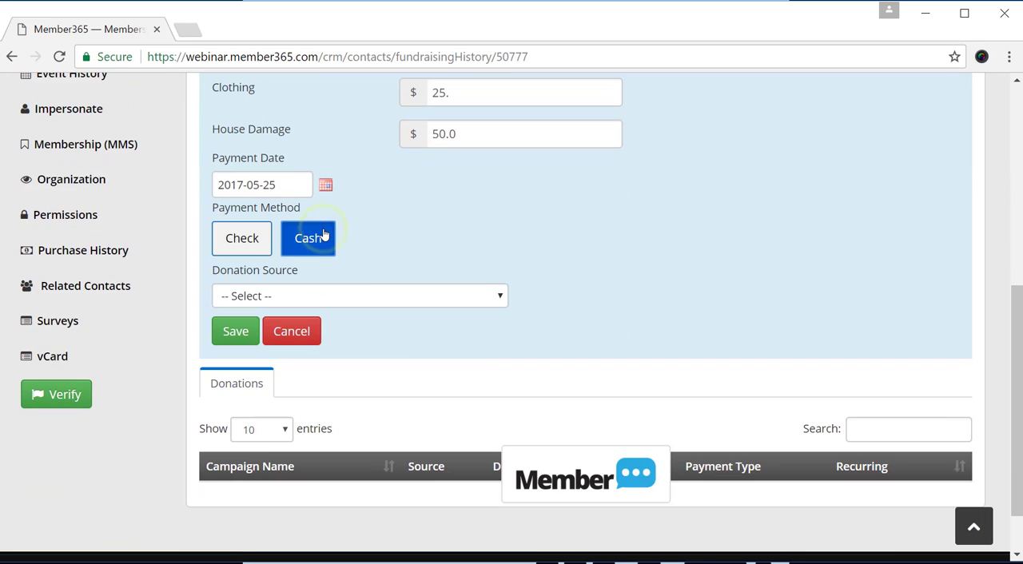
left_click(239, 334)
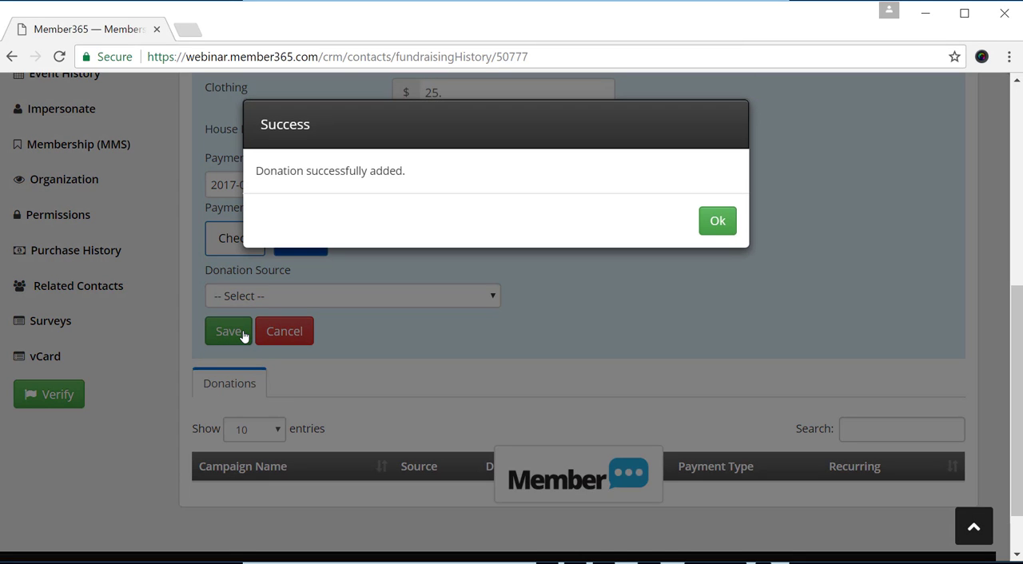
left_click(717, 218)
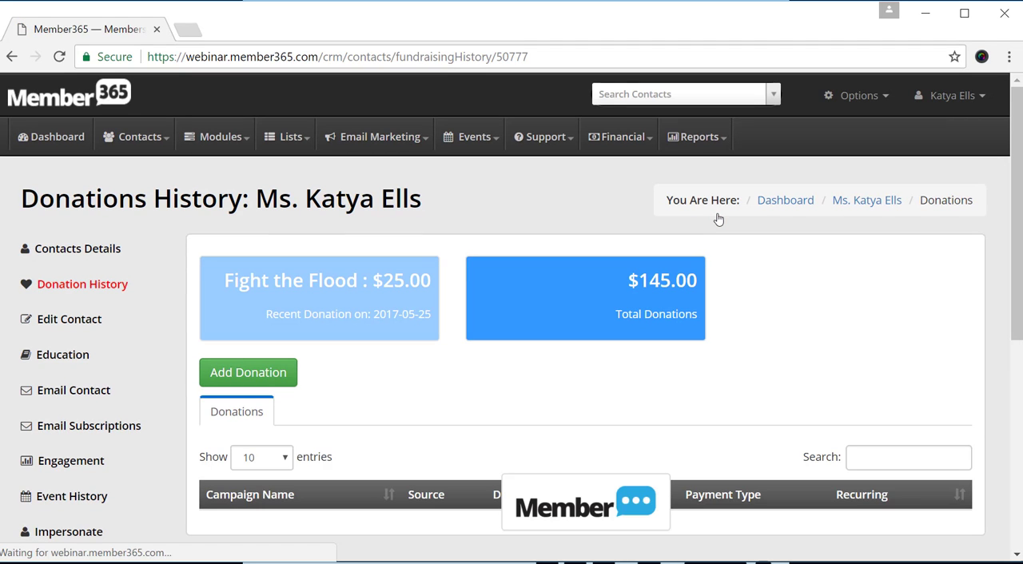
left_click_drag(261, 315, 457, 313)
left_click(454, 312)
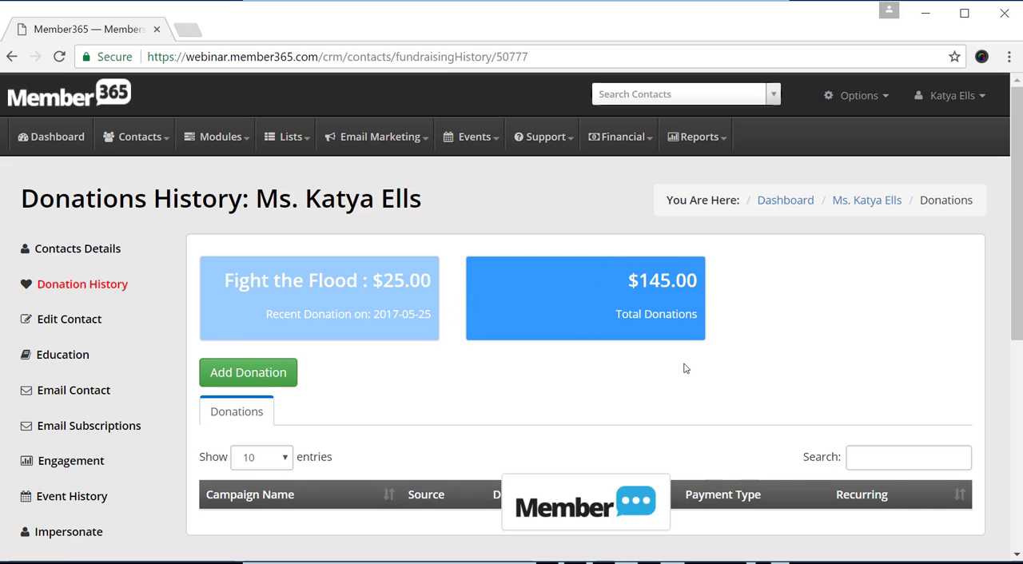
Open the Fight the Flood campaign's page from the list of active fundraising campaigns.
left_click(233, 140)
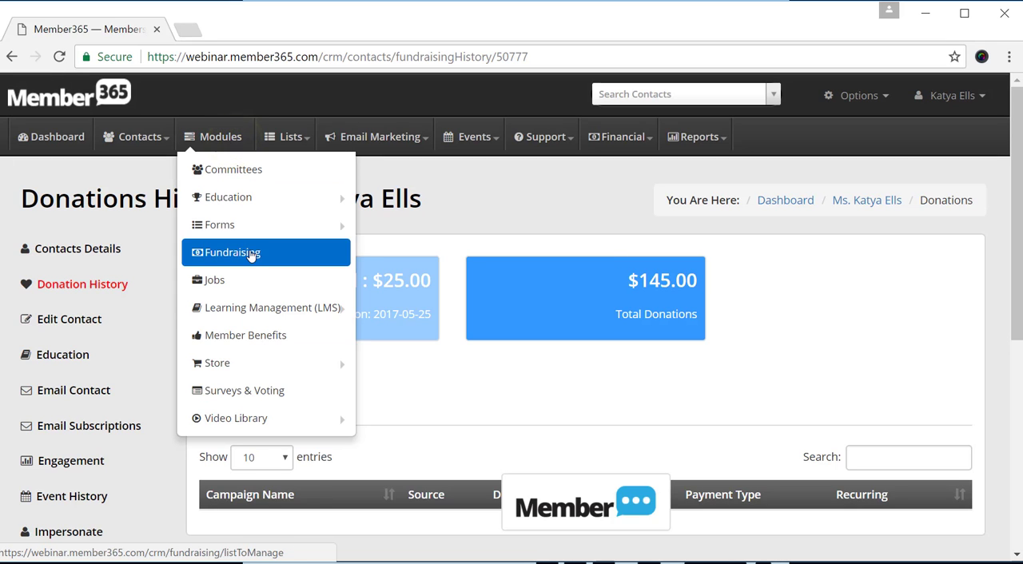
left_click(250, 254)
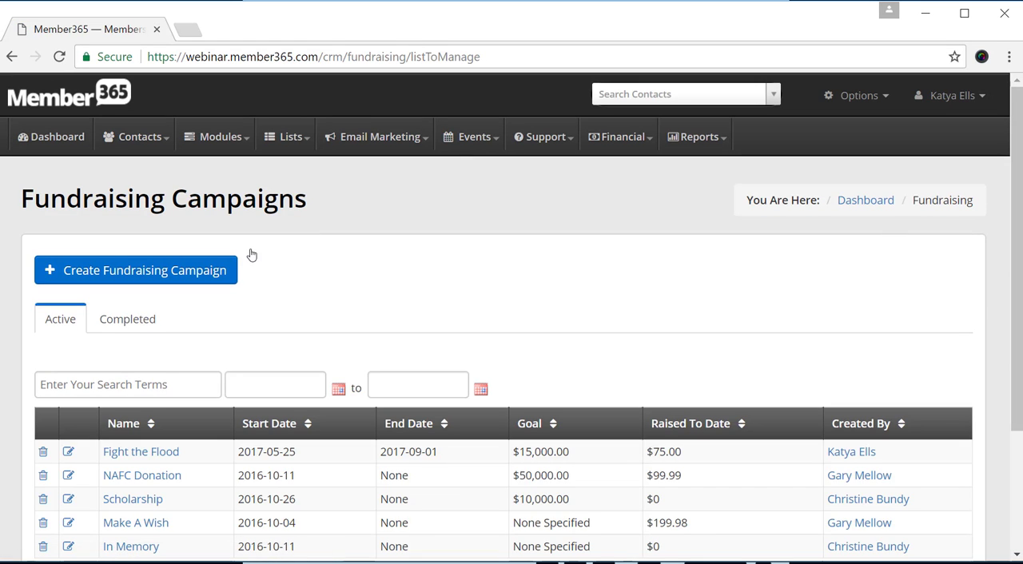
left_click(141, 453)
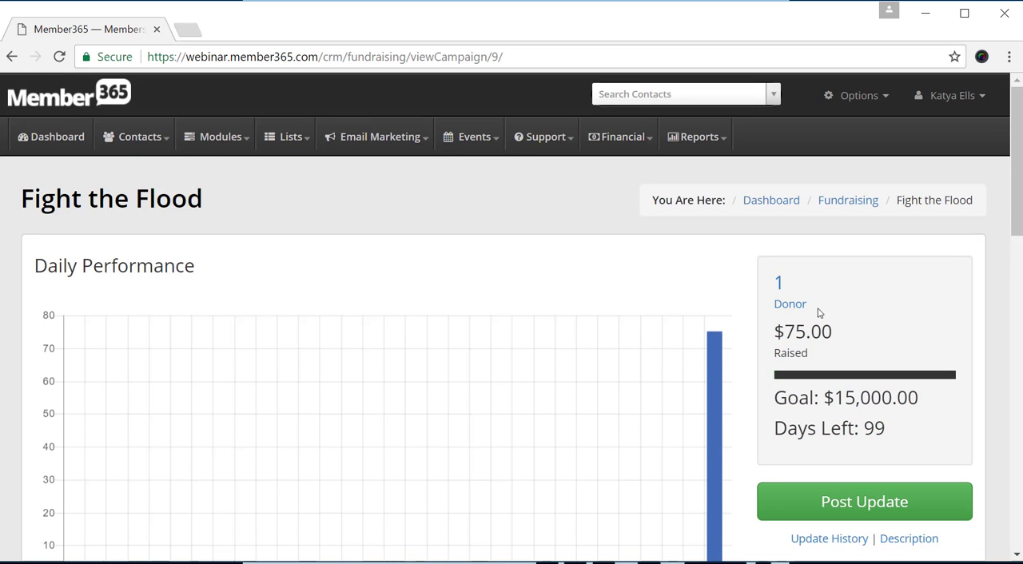
Examine the campaign's payment source, fund performance and donation frequency charts and its list of donations by fund.
scroll(767, 350, "down", 5)
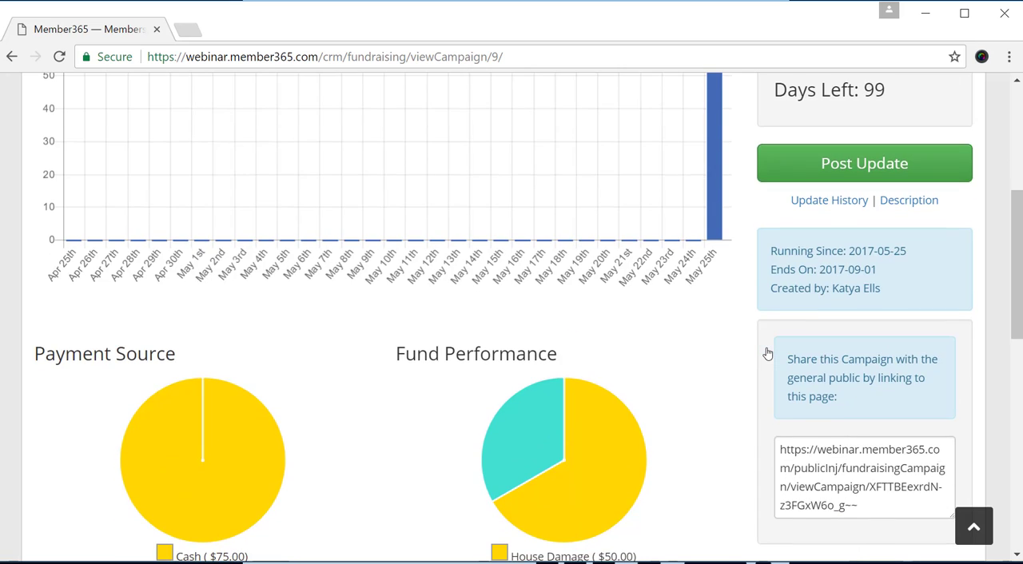
scroll(748, 300, "down", 3)
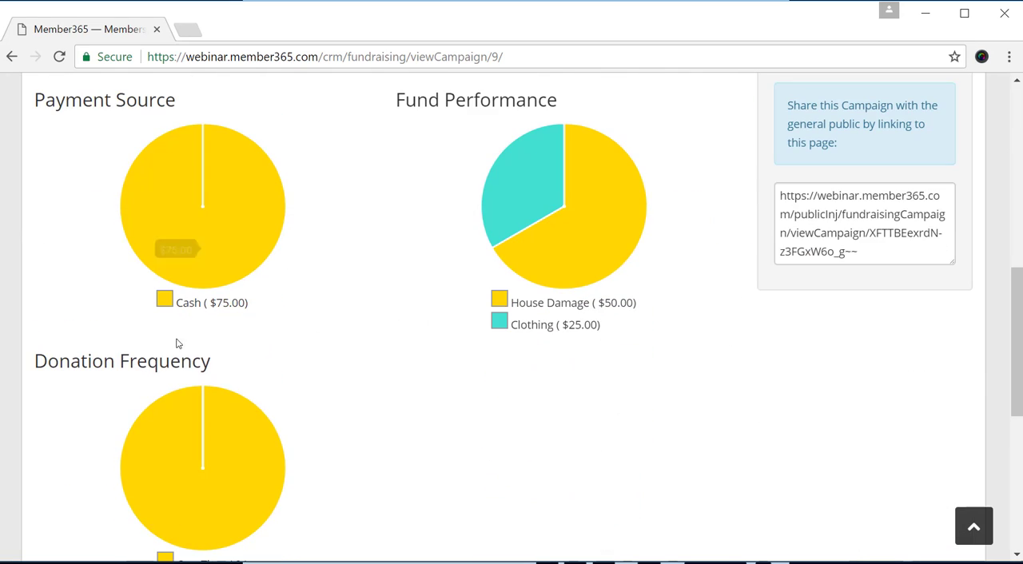
mouse_move(161, 209)
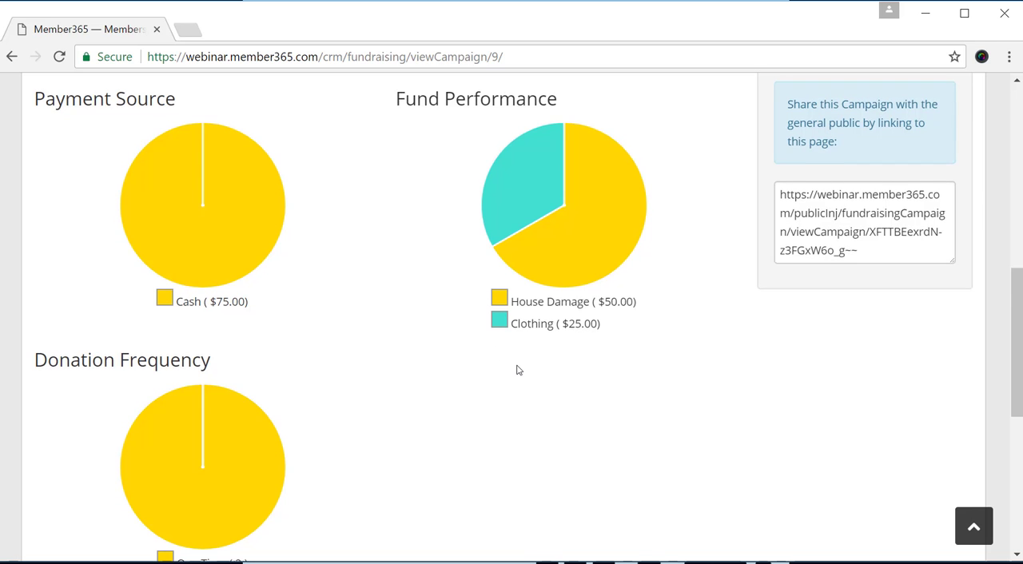
scroll(516, 368, "down", 3)
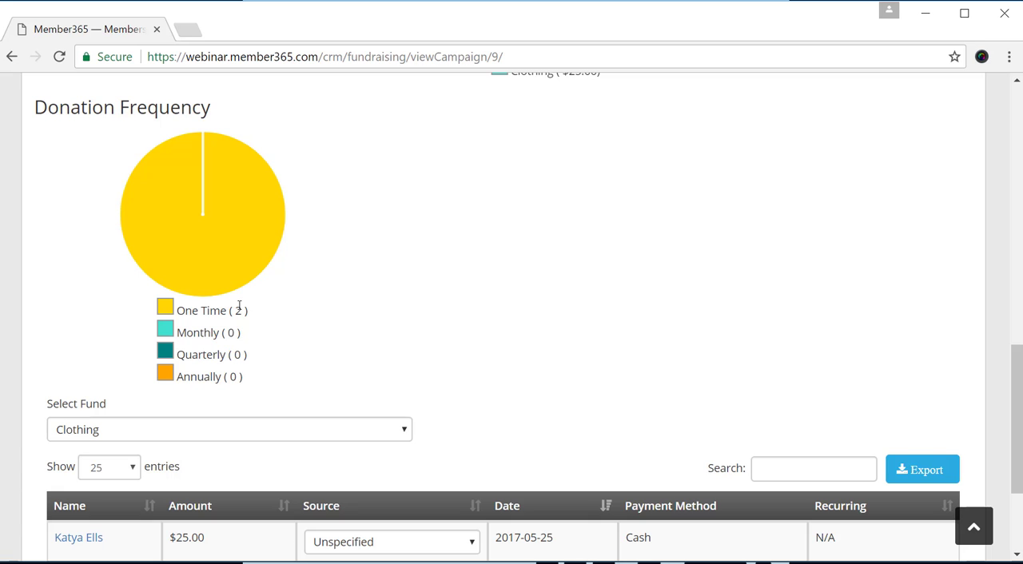
scroll(530, 311, "down", 1)
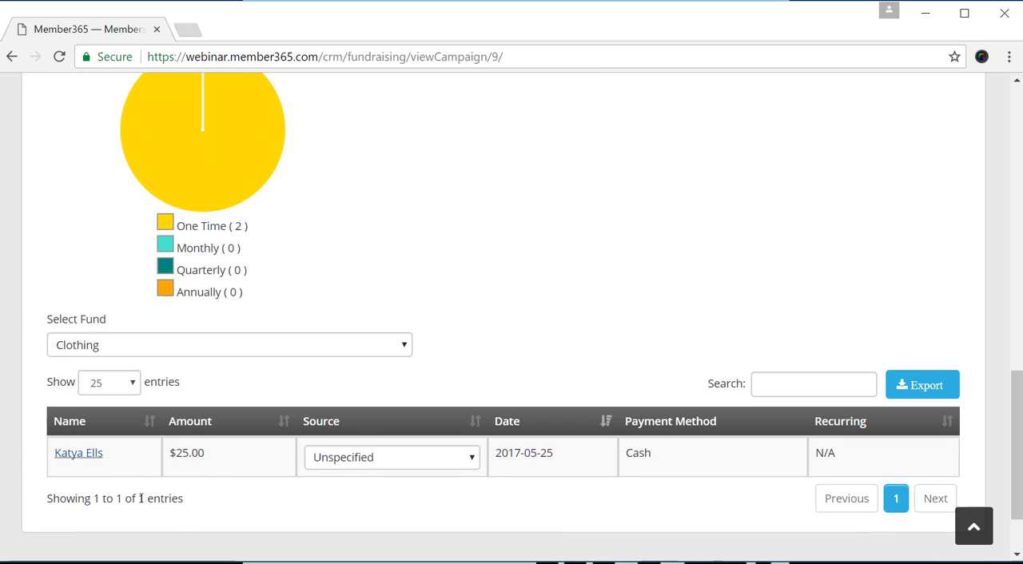
scroll(663, 435, "up", 7)
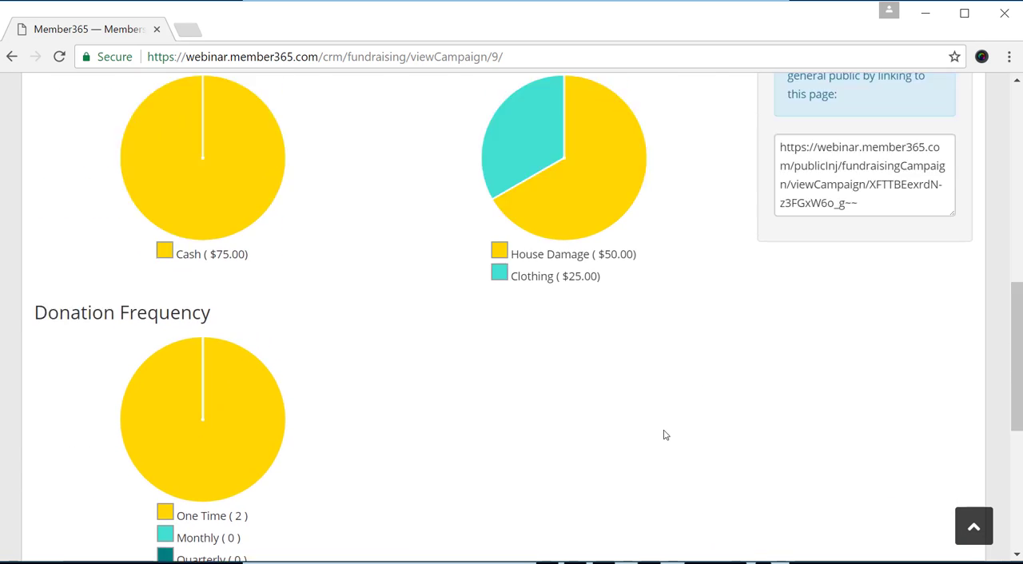
scroll(663, 435, "up", 1)
scroll(663, 435, "down", 1)
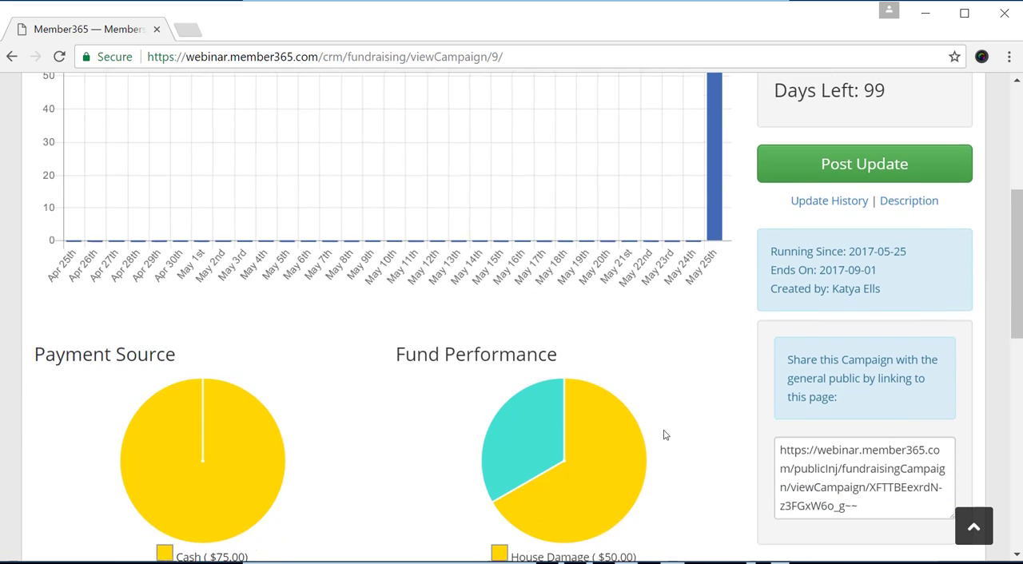
Copy the public sharing link of the Fight the Flood campaign.
left_click(867, 505)
left_click_drag(868, 505, 799, 498)
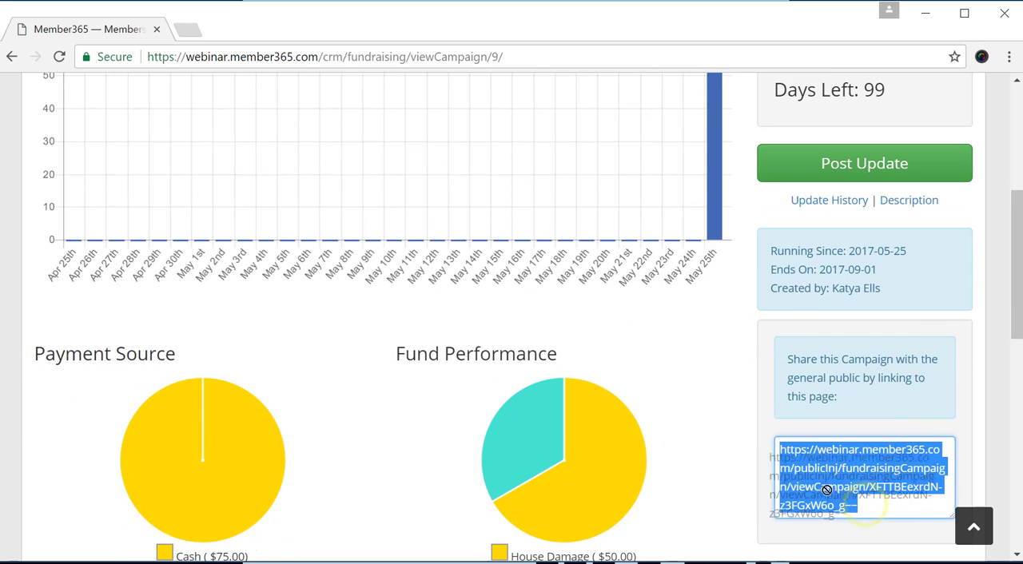
right_click(828, 490)
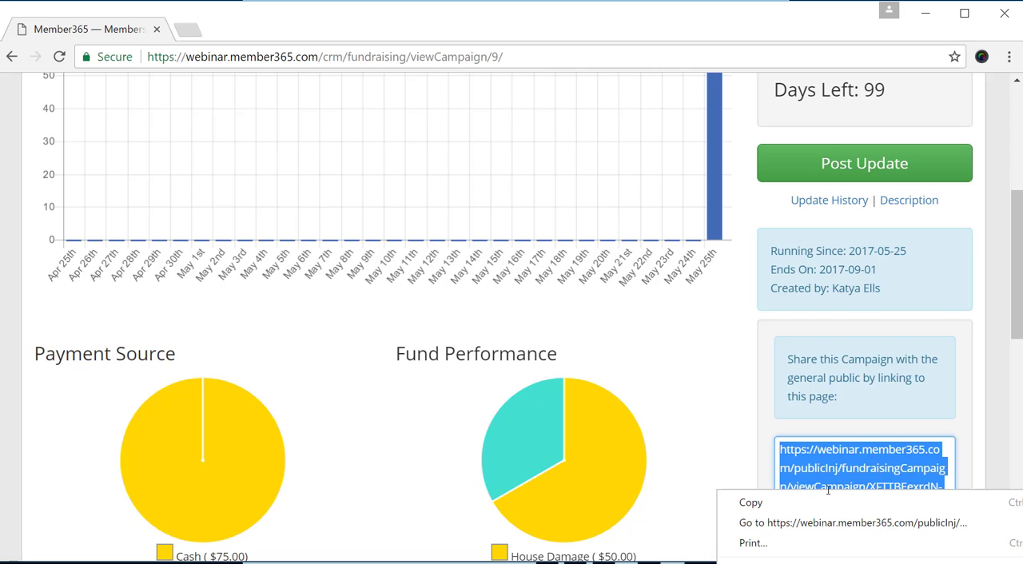
left_click(826, 501)
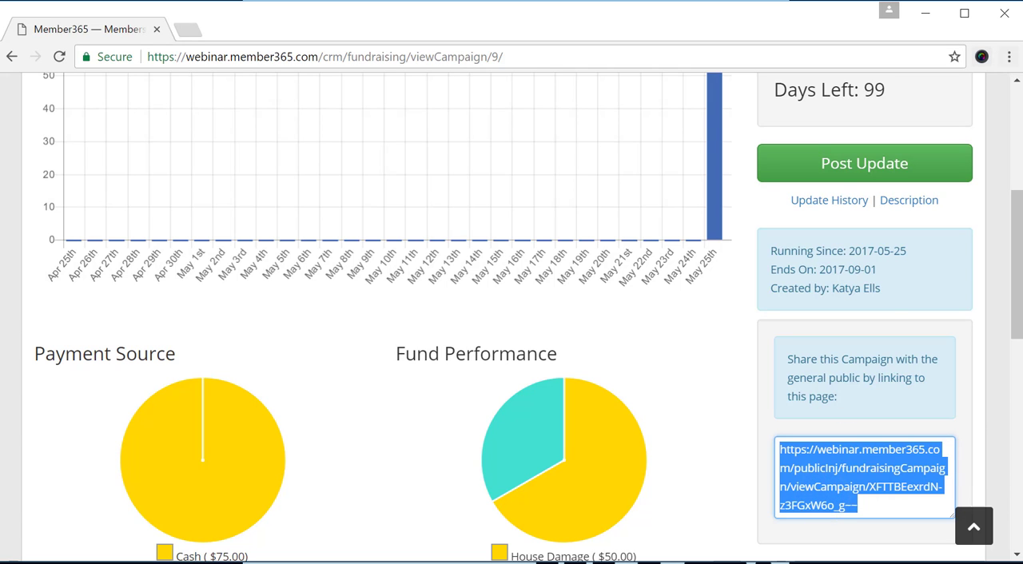
Open the copied public campaign link in a new incognito browser window.
left_click(1008, 57)
left_click(900, 123)
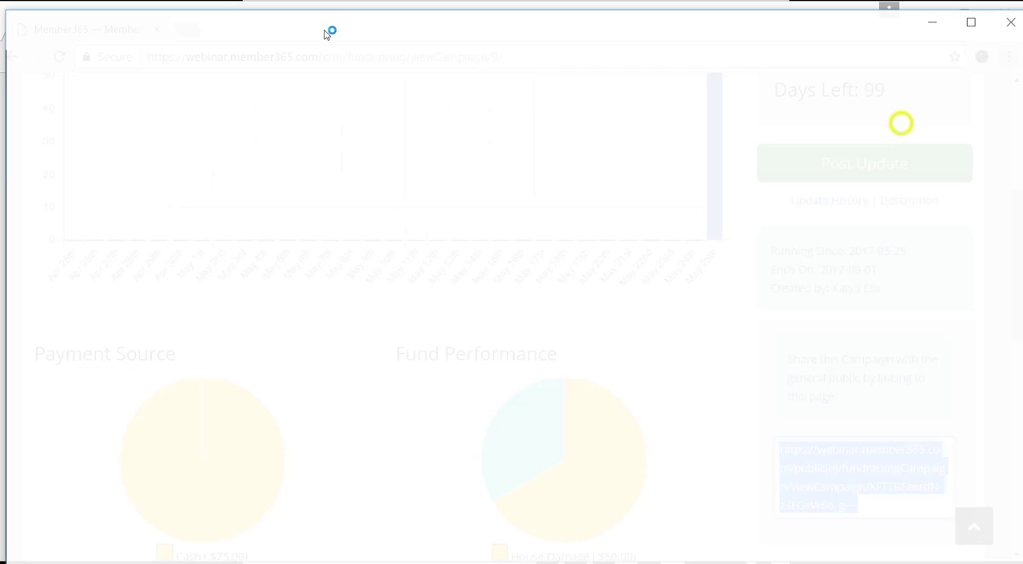
key("ctrl+v")
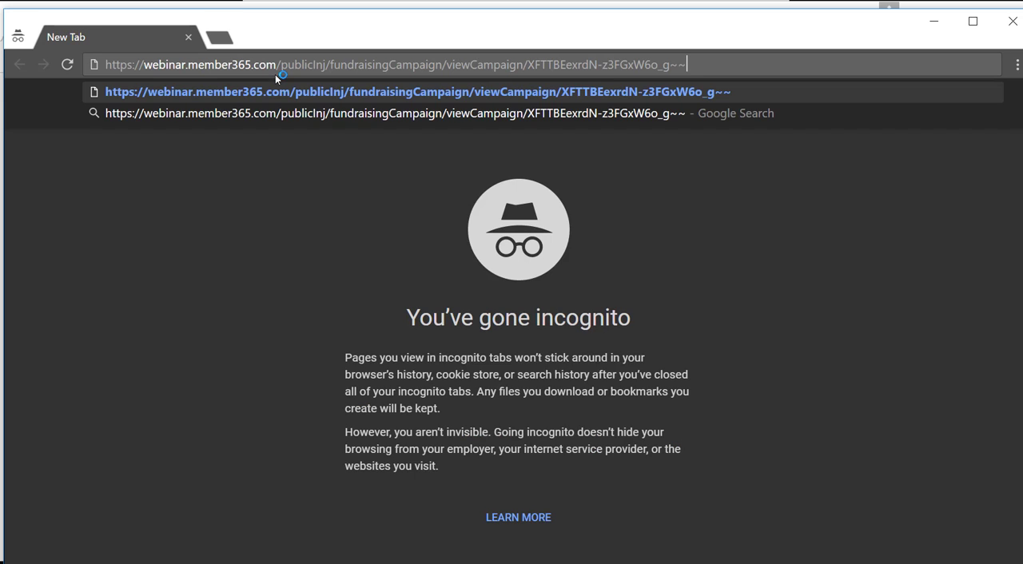
key("Return")
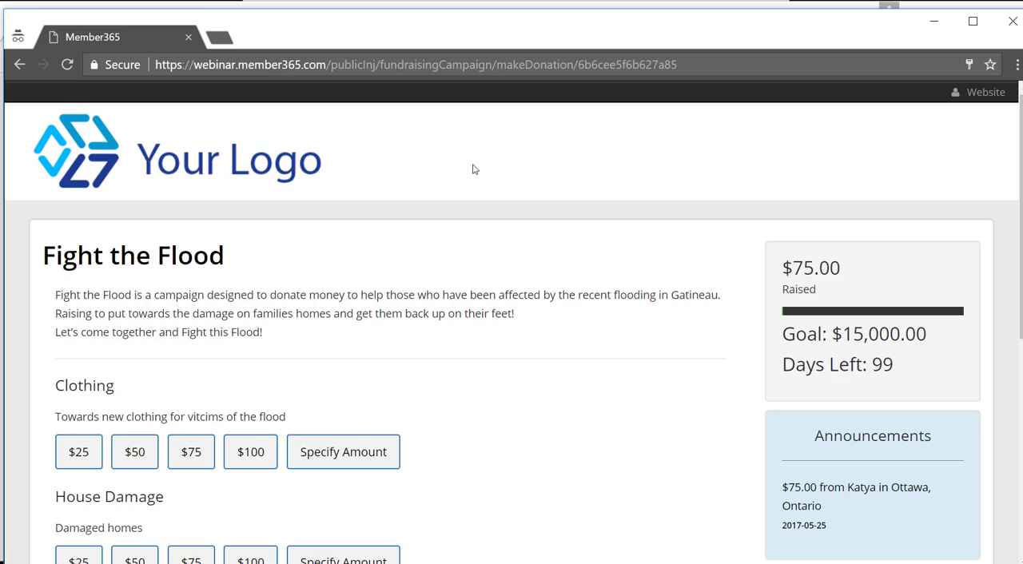
Look over the public campaign page and choose a $50 donation to the Clothing fund.
scroll(472, 166, "down", 2)
scroll(328, 159, "up", 2)
left_click(328, 159)
scroll(469, 187, "down", 1)
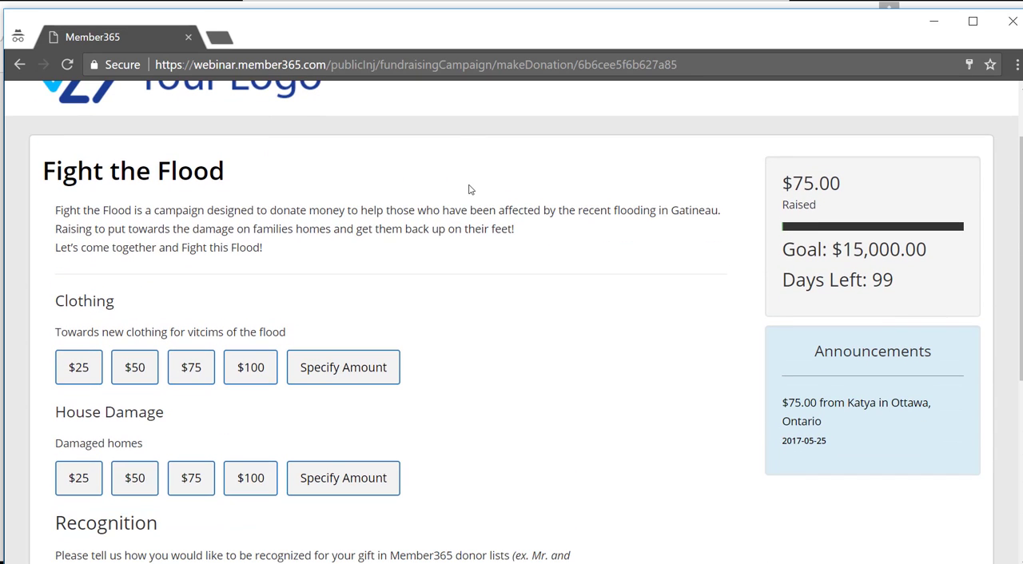
scroll(469, 189, "down", 2)
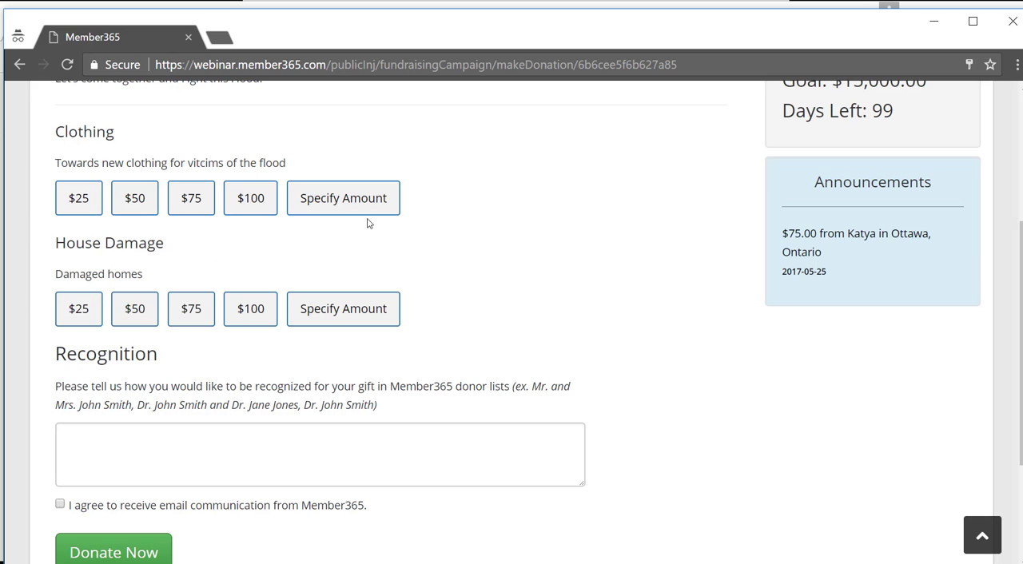
left_click(136, 196)
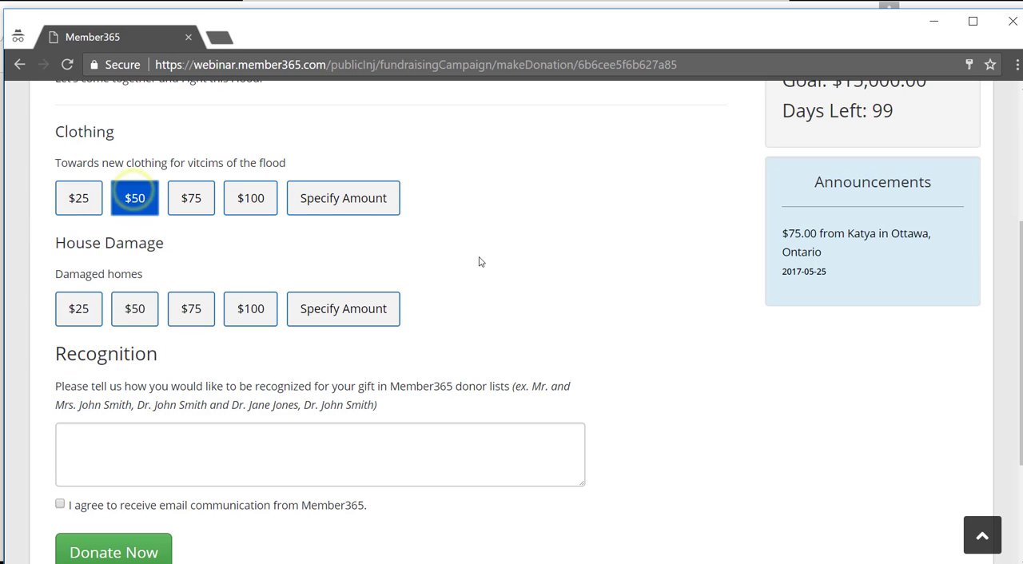
Enter the donor's full name as the recognition text and proceed with the donation to the billing information.
scroll(477, 260, "down", 2)
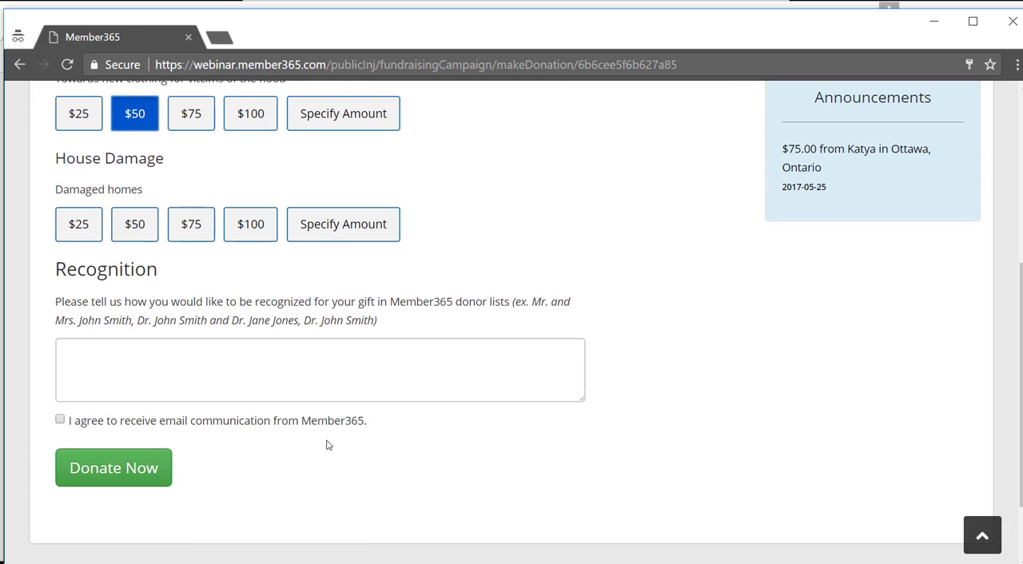
left_click(241, 370)
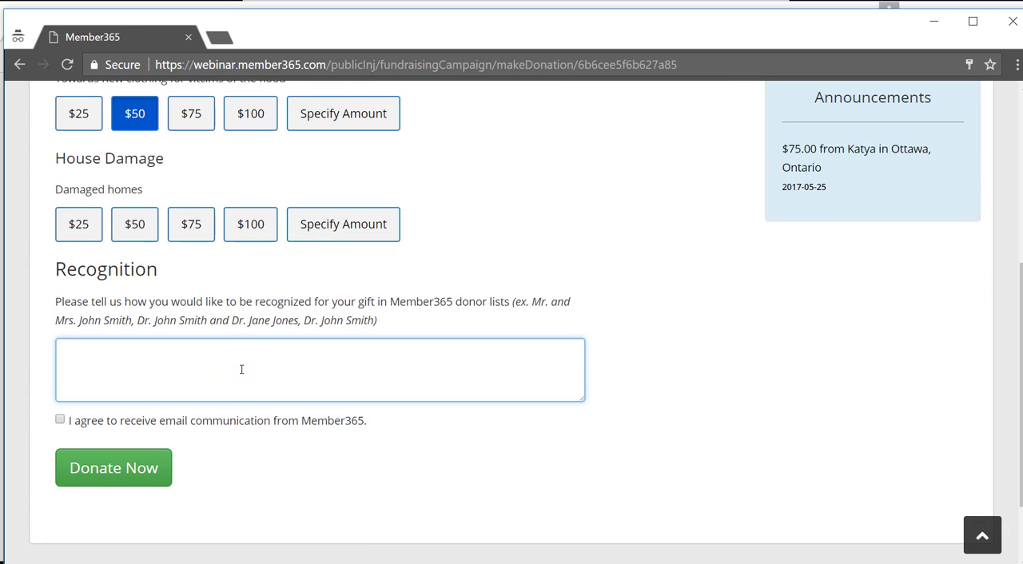
type("Jennifer Aniston")
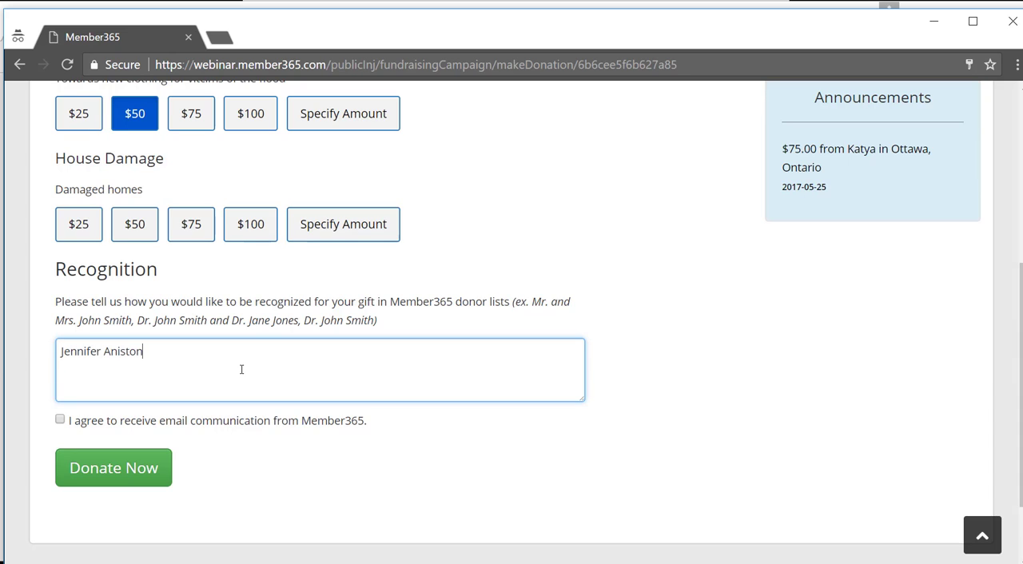
scroll(242, 370, "down", 1)
left_click(113, 394)
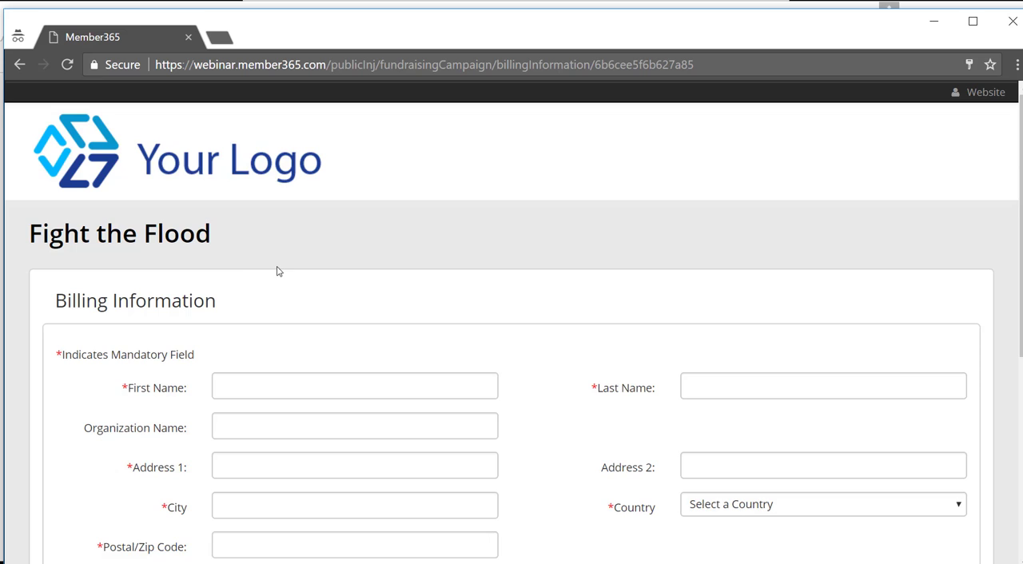
Fill in the donor's first name and last name in the billing information.
scroll(280, 278, "down", 1)
left_click(290, 302)
type("Je")
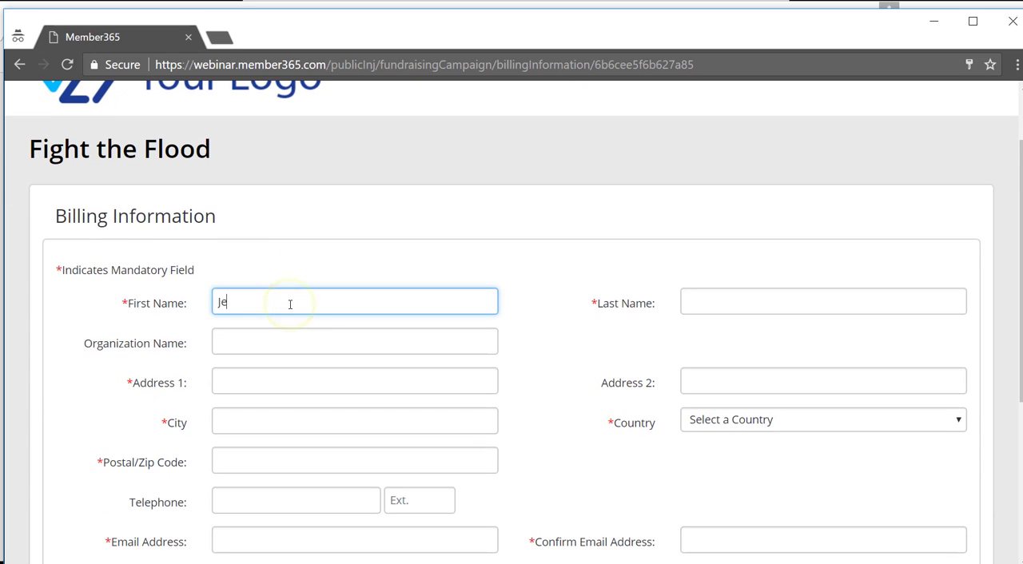
type("nnifer")
key("Tab")
type("Aniston")
Enter the donor's street address and city in the billing information and set the country to Canada.
left_click(290, 372)
type("12")
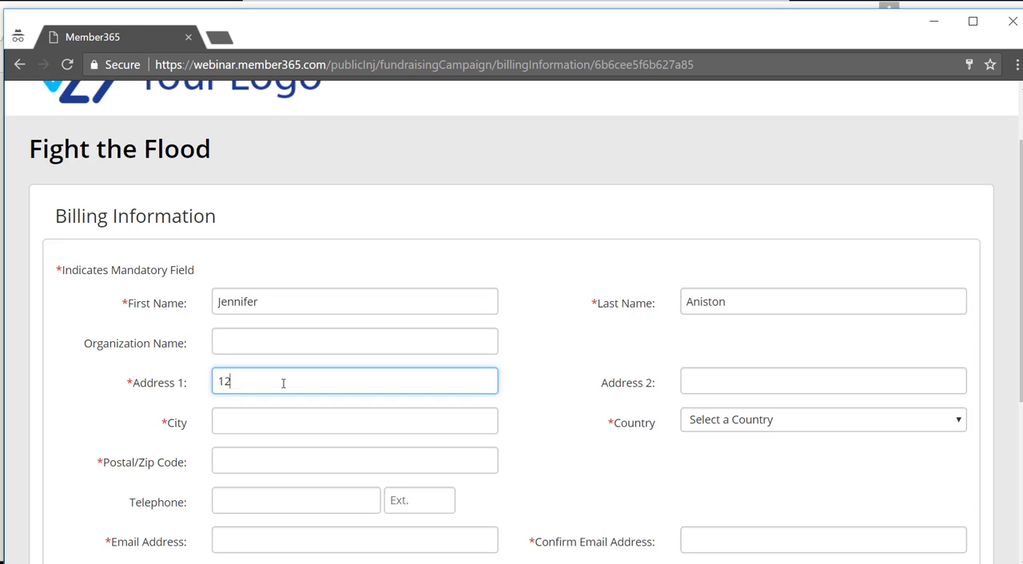
type("3 Fake St")
key("Tab")
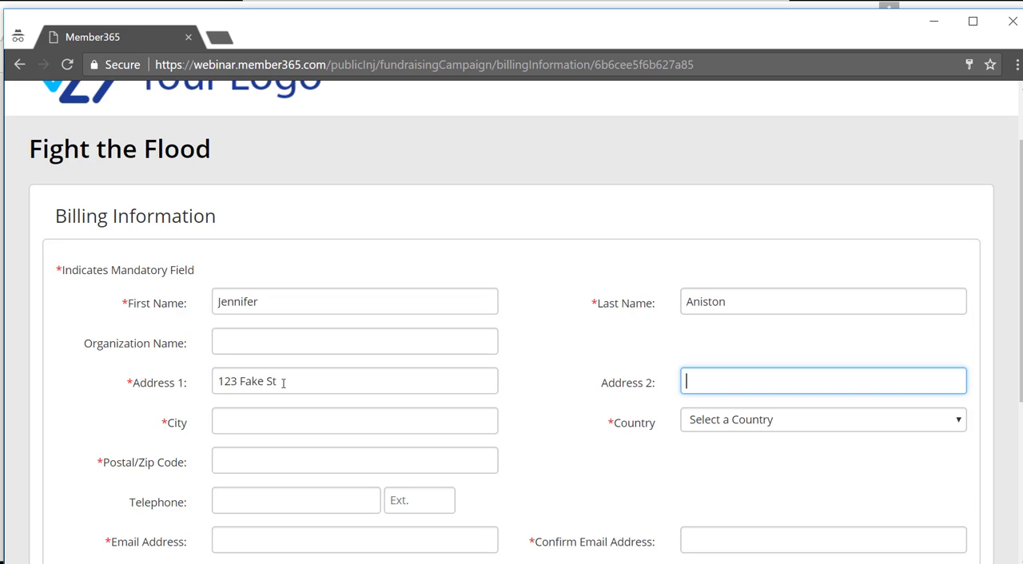
left_click(296, 421)
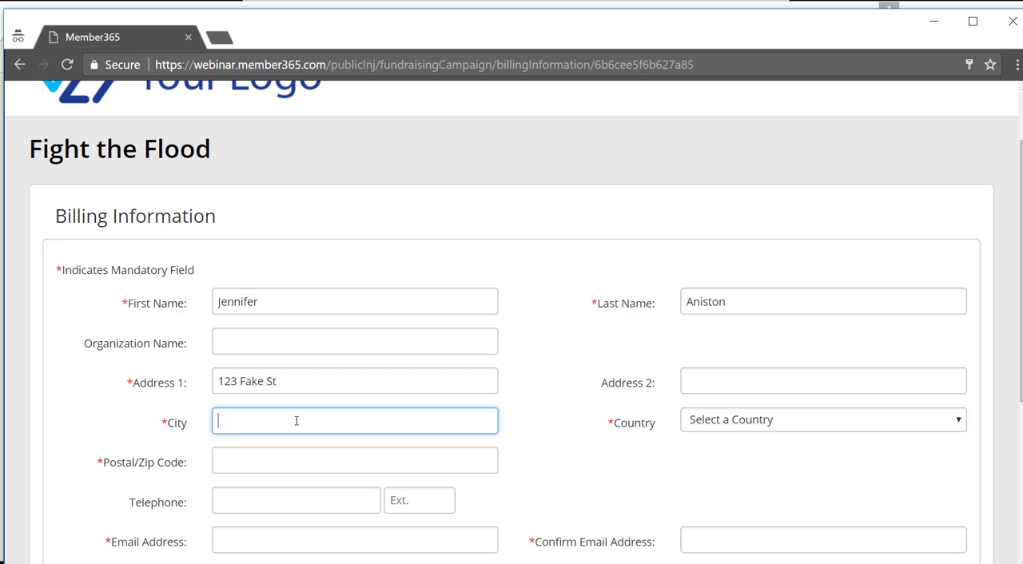
type("Ottawa")
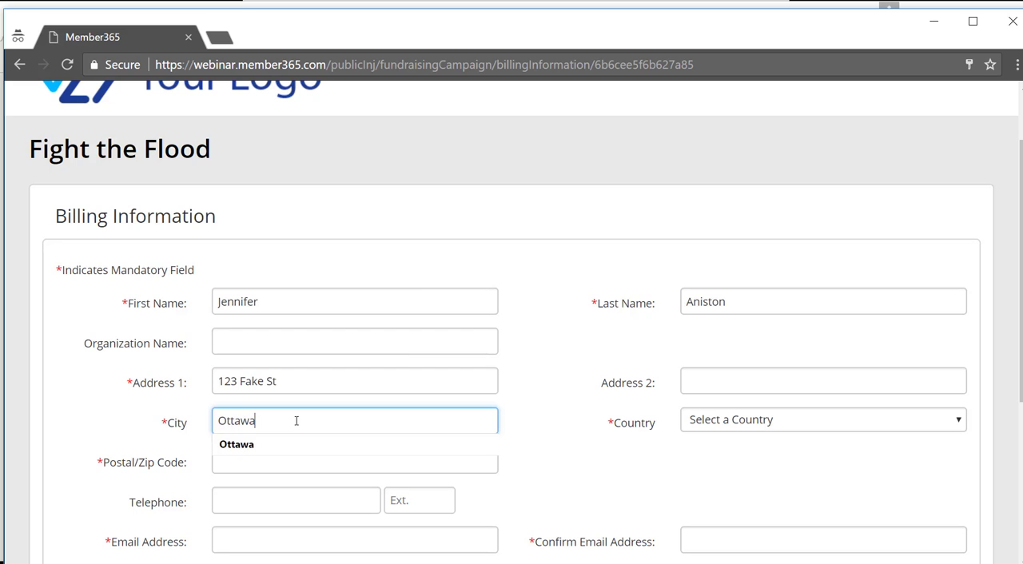
key("Tab")
key("c")
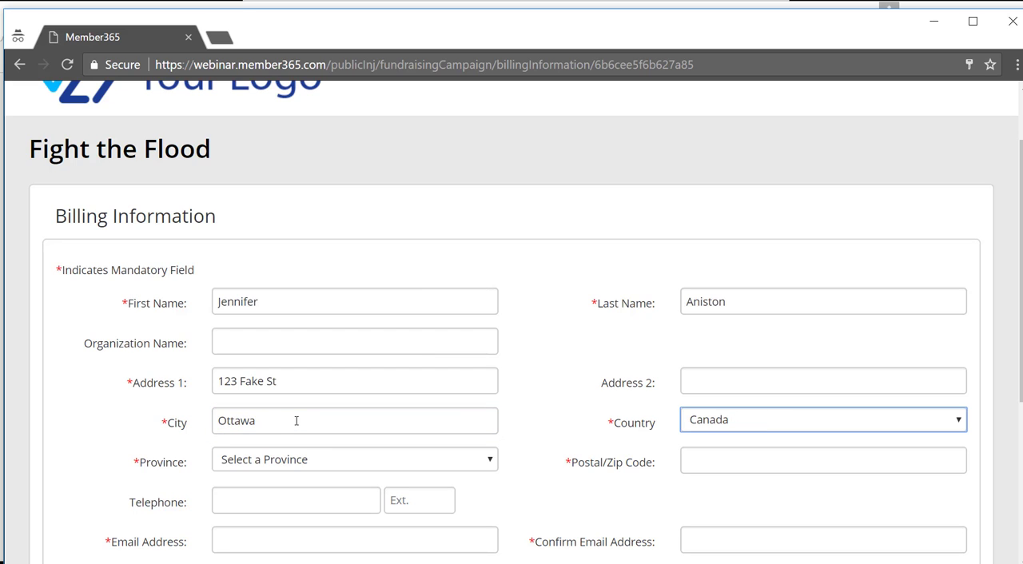
Set the province to Ontario and enter the donor's postal code in the billing information.
key("Tab")
key("o")
key("Tab")
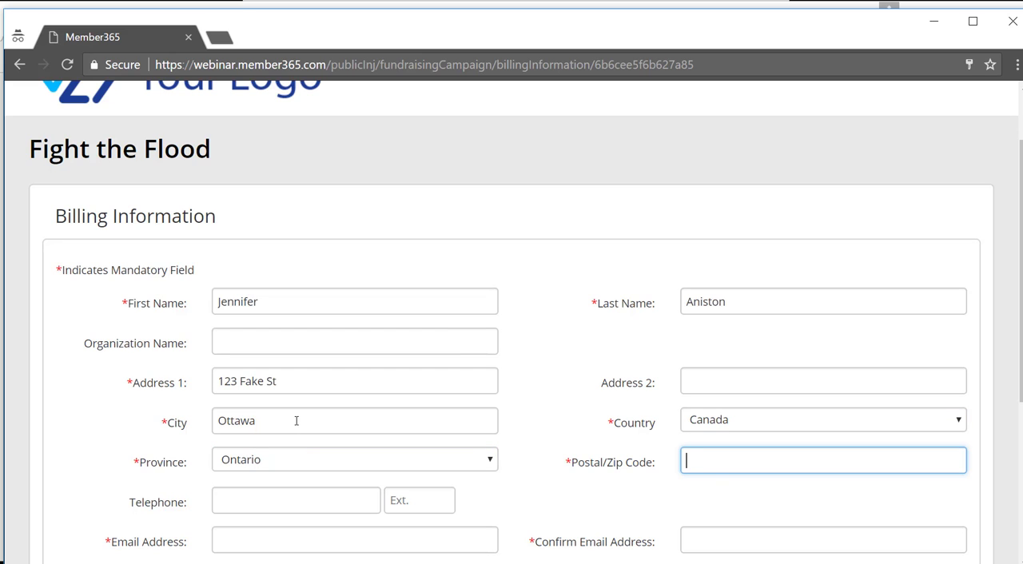
type("k7c")
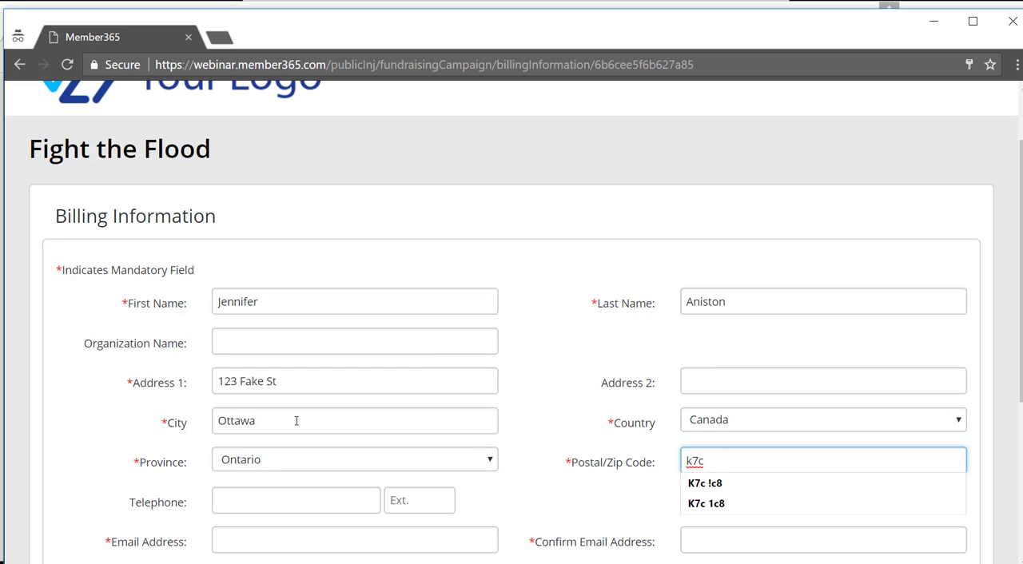
type(" 1t2")
Enter the donor's e-mail address, copy it into the confirmation field and proceed to the donation checkout.
scroll(296, 420, "down", 3)
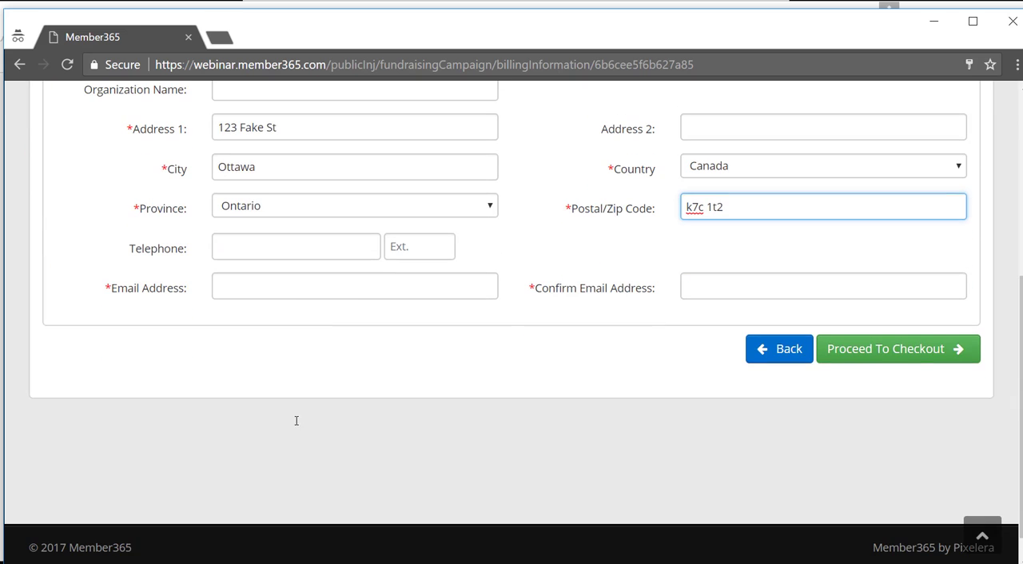
left_click(289, 291)
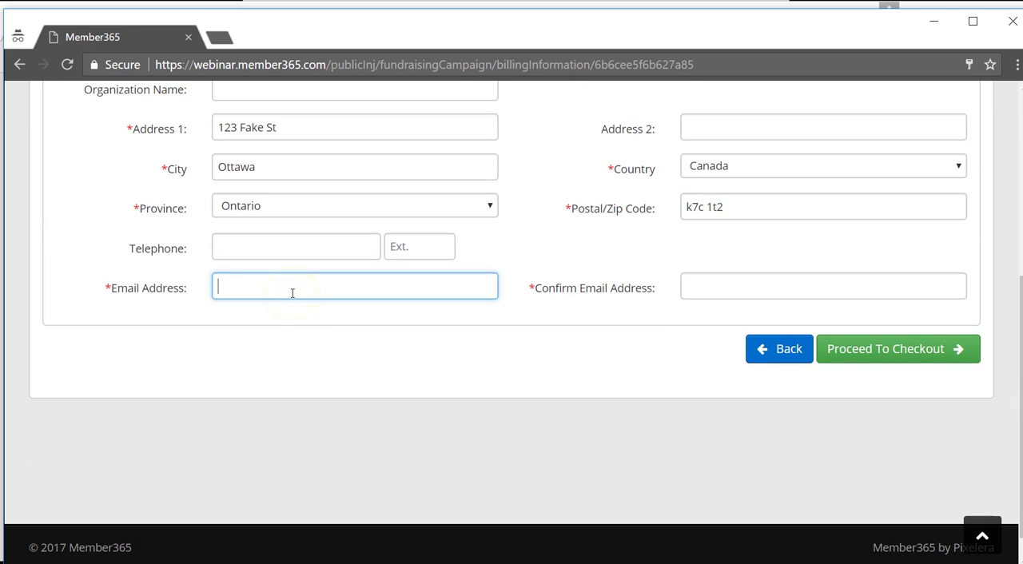
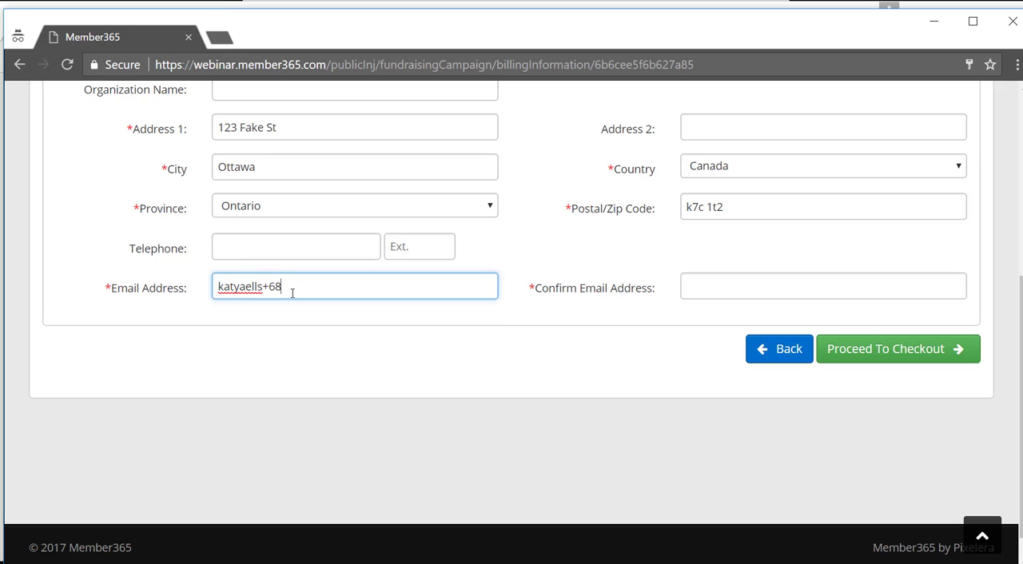
left_click_drag(354, 286, 171, 297)
key("ctrl+c")
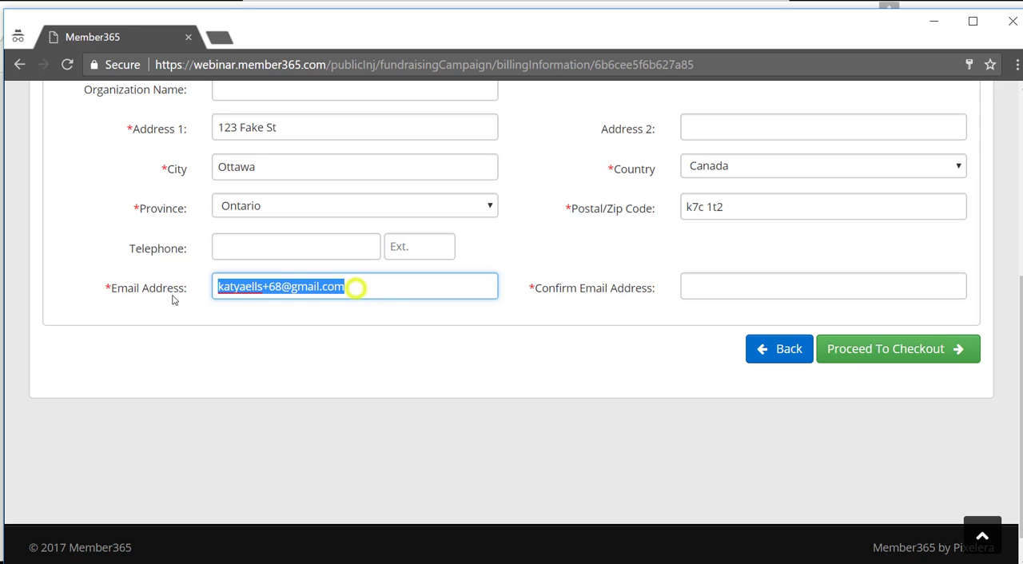
left_click(761, 293)
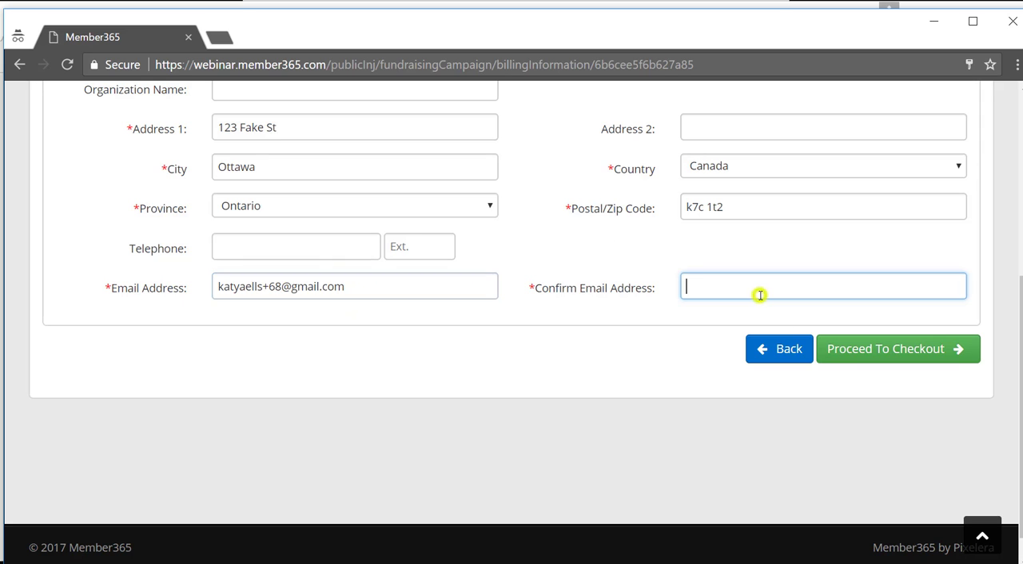
key("ctrl+v")
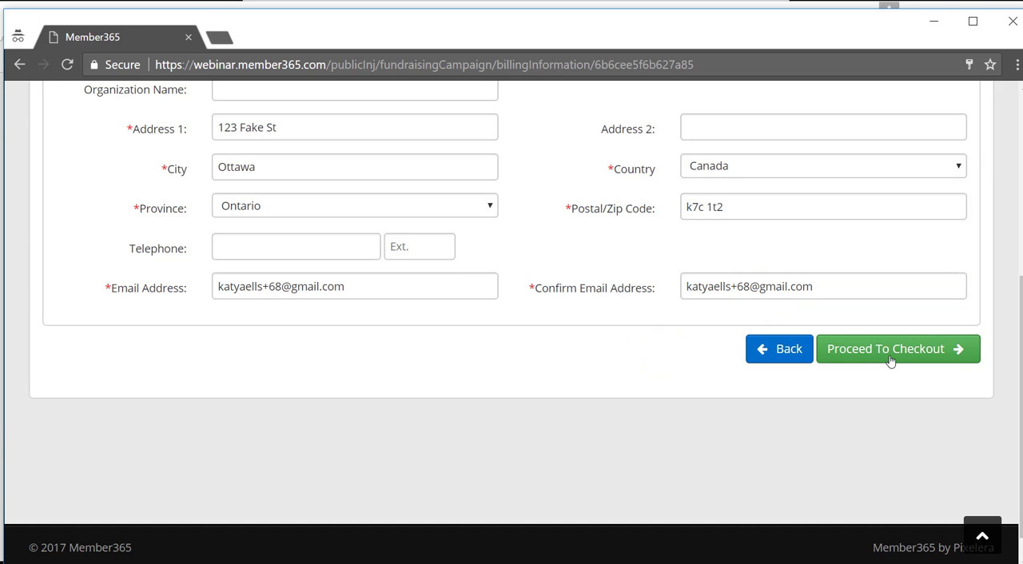
left_click(889, 355)
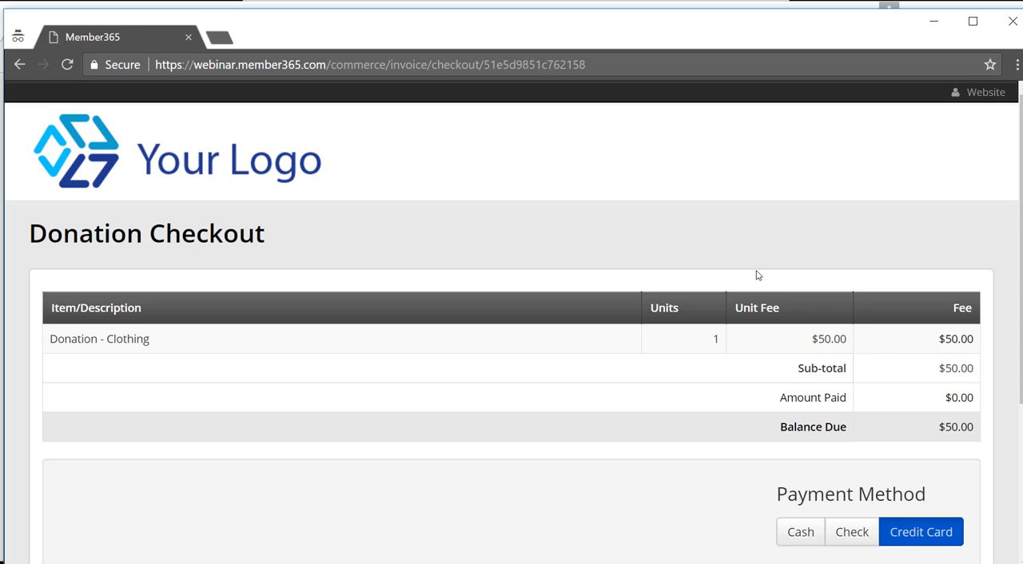
Choose Check as the payment method for the Clothing donation and process the payment.
scroll(749, 269, "down", 1)
scroll(749, 268, "down", 3)
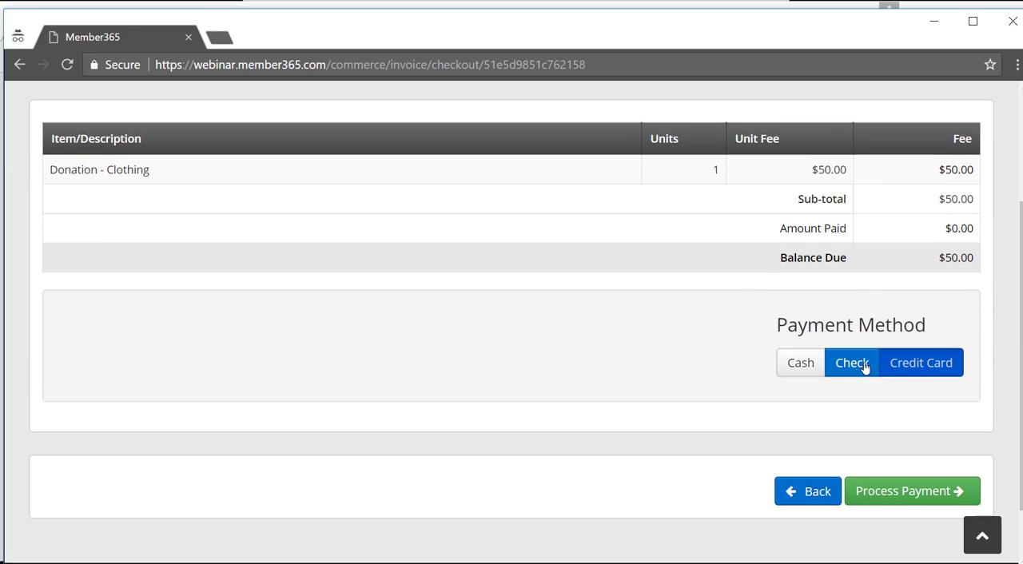
left_click(811, 364)
left_click(847, 366)
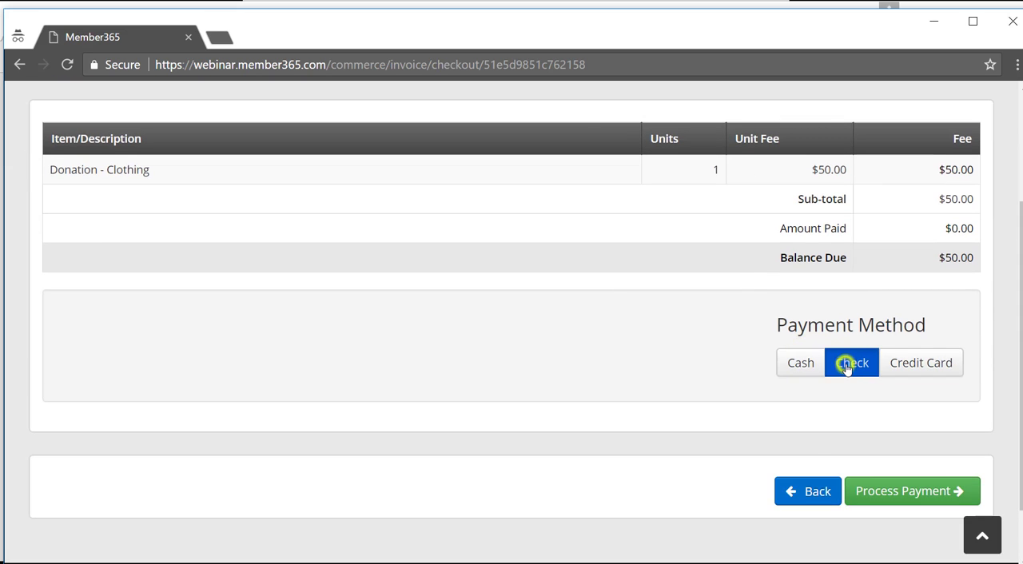
scroll(847, 370, "down", 1)
scroll(847, 370, "down", 2)
left_click(903, 420)
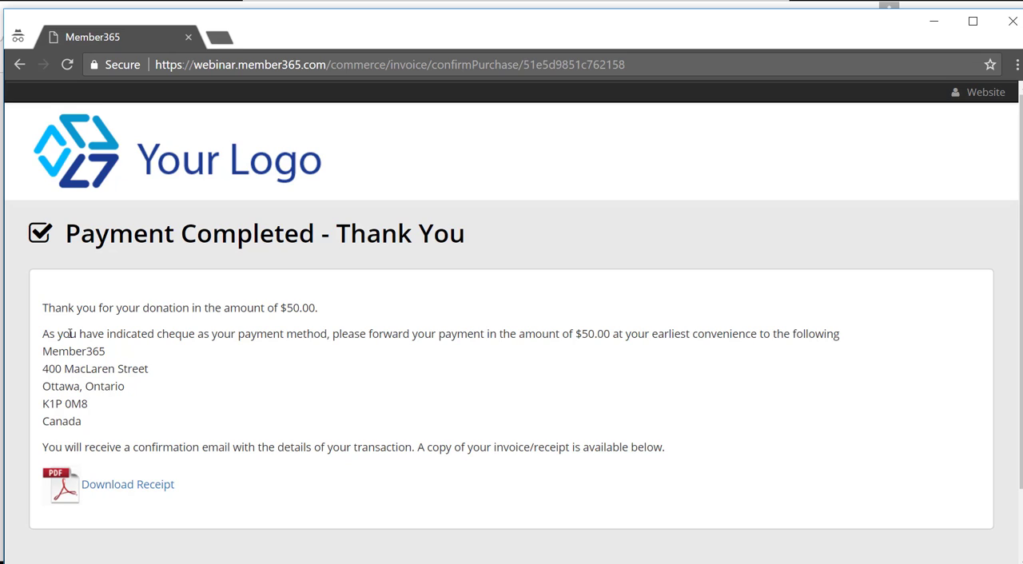
Review the donation amount, the cheque mailing address and the receipt information on the payment confirmation page.
left_click_drag(324, 303, 278, 304)
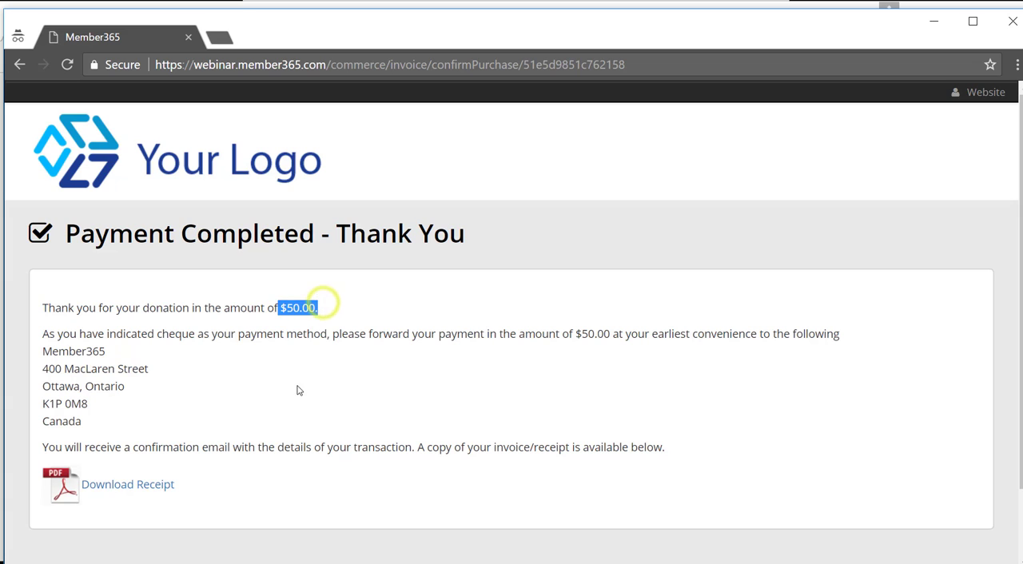
left_click(297, 386)
triple_click(79, 421)
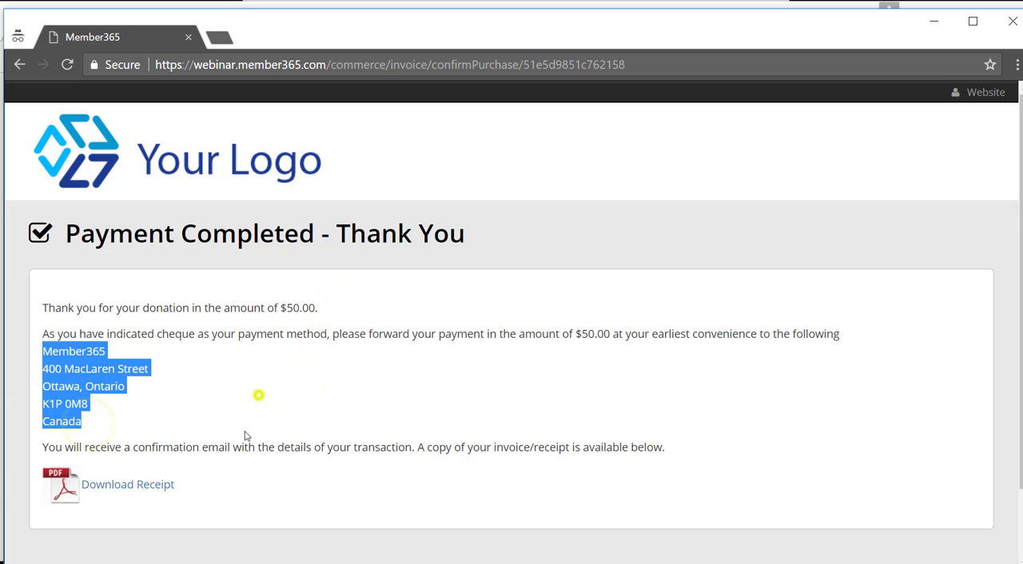
left_click(92, 390)
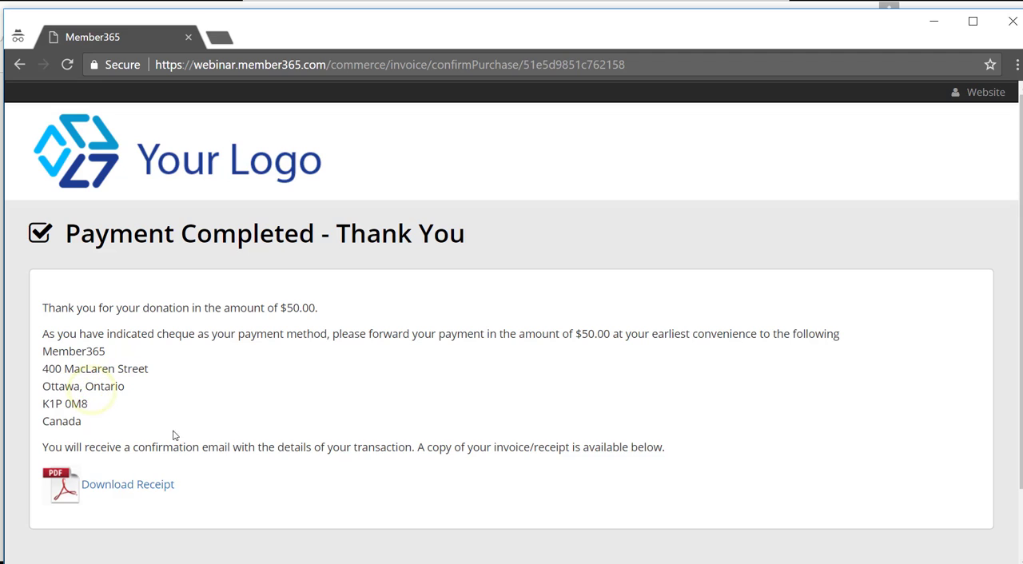
scroll(190, 380, "down", 1)
scroll(189, 380, "up", 1)
Close the public donation window, search the contacts for the donor's first name and open the matching contact record.
left_click(1005, 24)
scroll(470, 244, "up", 4)
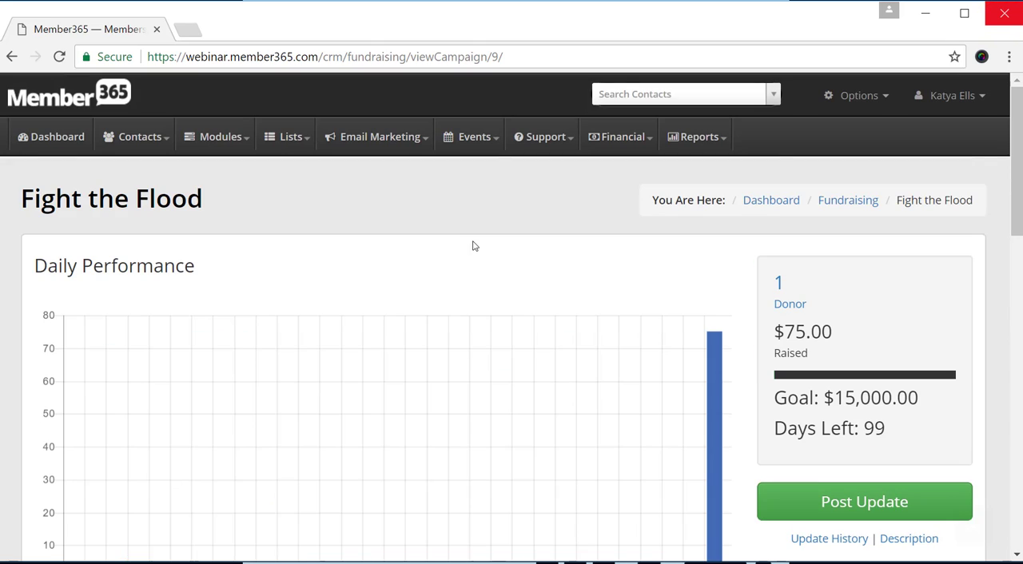
left_click(624, 93)
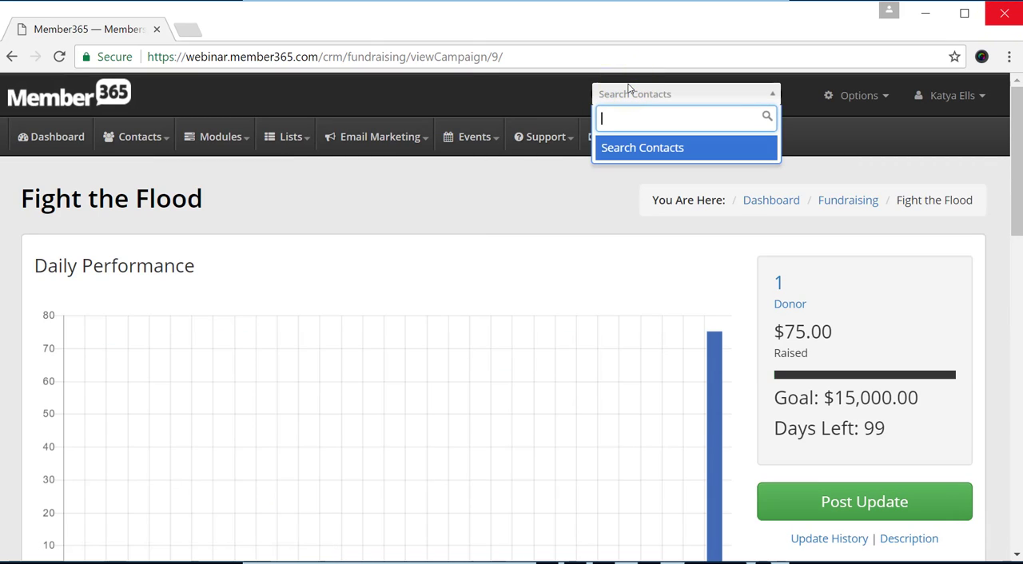
type("jenn")
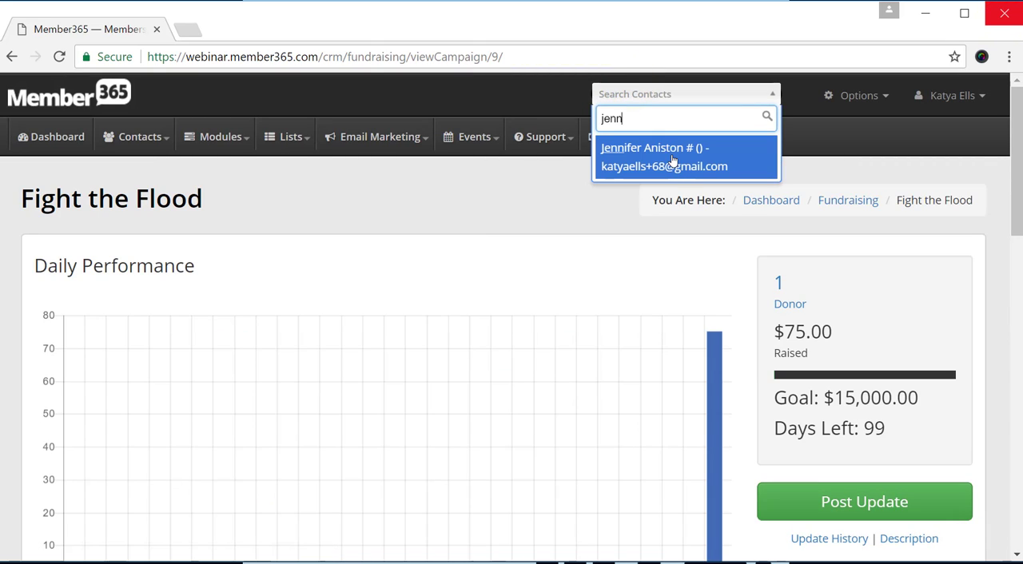
left_click(673, 160)
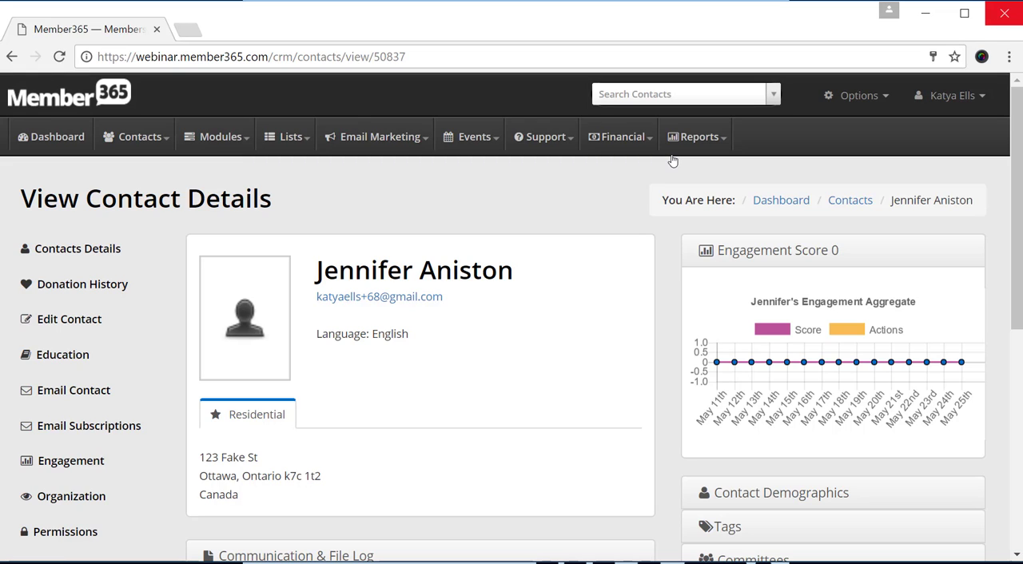
Look over the donor's contact record, including the name, e-mail, residential address and communication log.
scroll(544, 282, "down", 2)
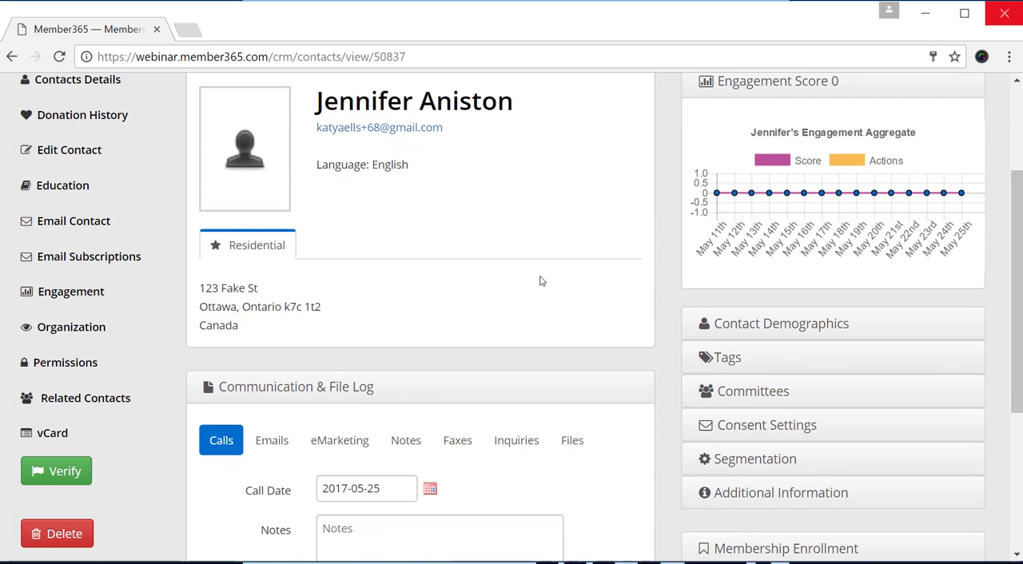
scroll(540, 280, "down", 1)
scroll(540, 280, "down", 1)
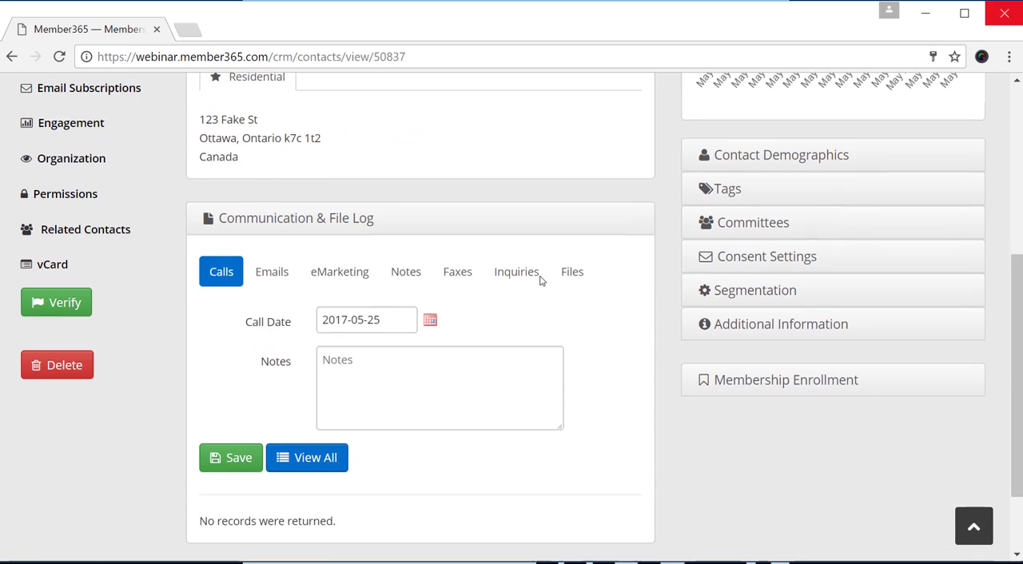
scroll(539, 275, "up", 2)
scroll(541, 282, "up", 2)
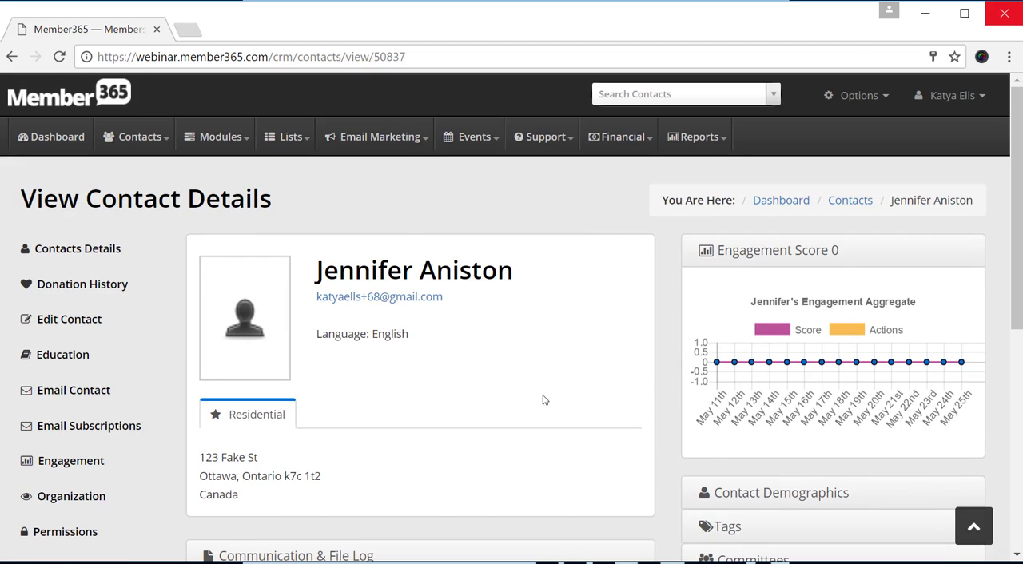
triple_click(456, 289)
left_click(515, 407)
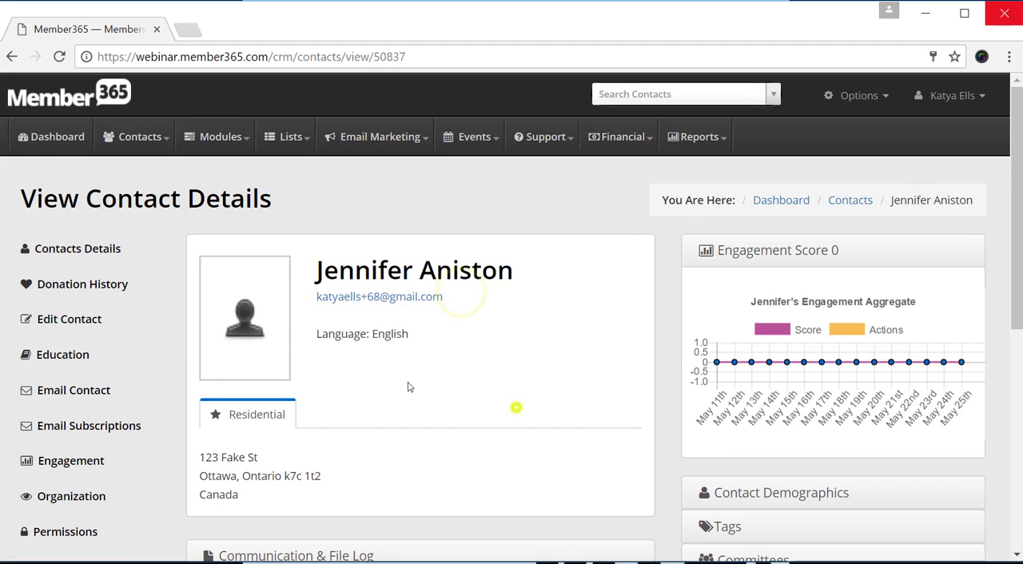
scroll(116, 281, "down", 2)
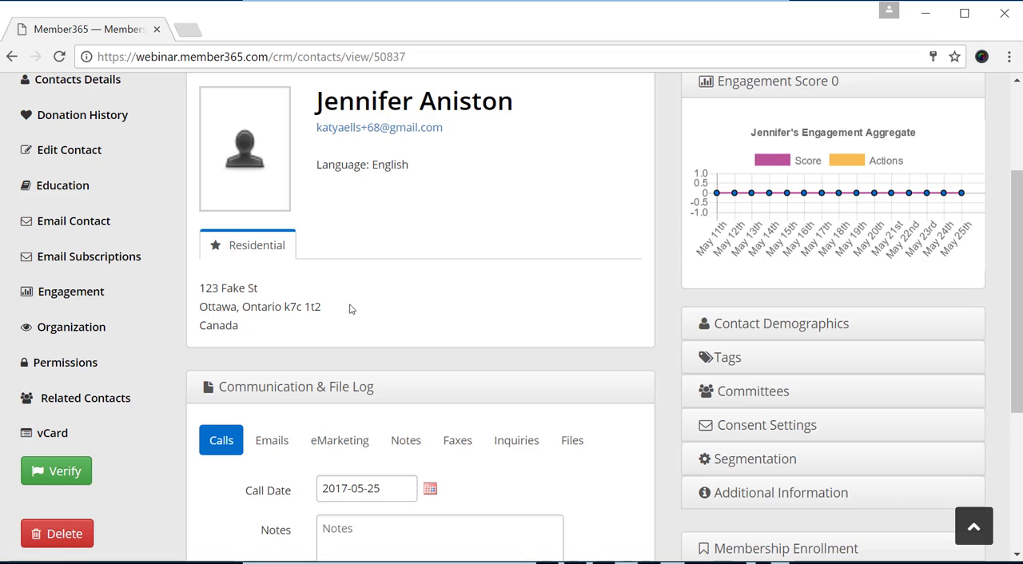
scroll(340, 343, "up", 1)
scroll(431, 319, "up", 1)
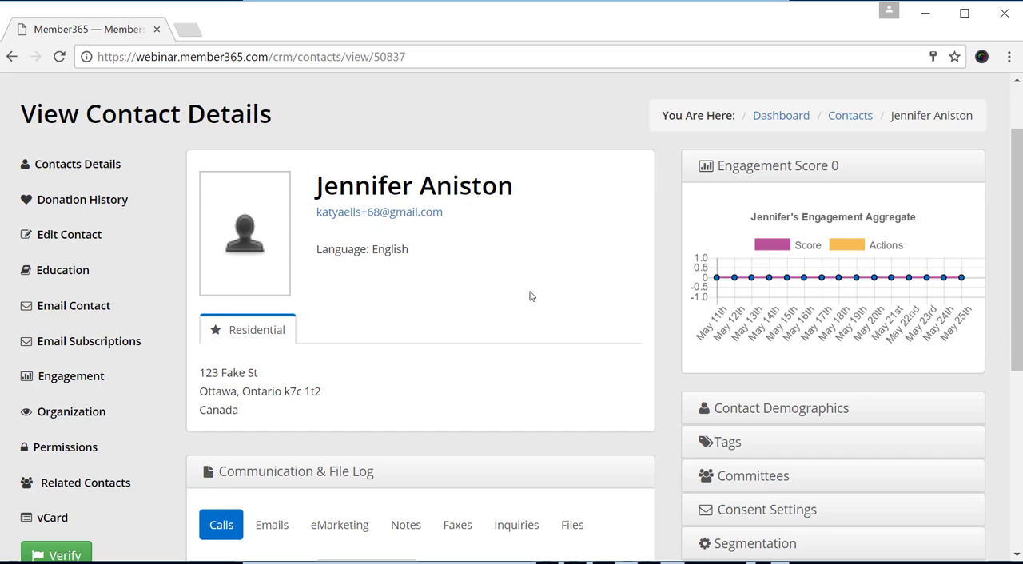
scroll(484, 231, "up", 2)
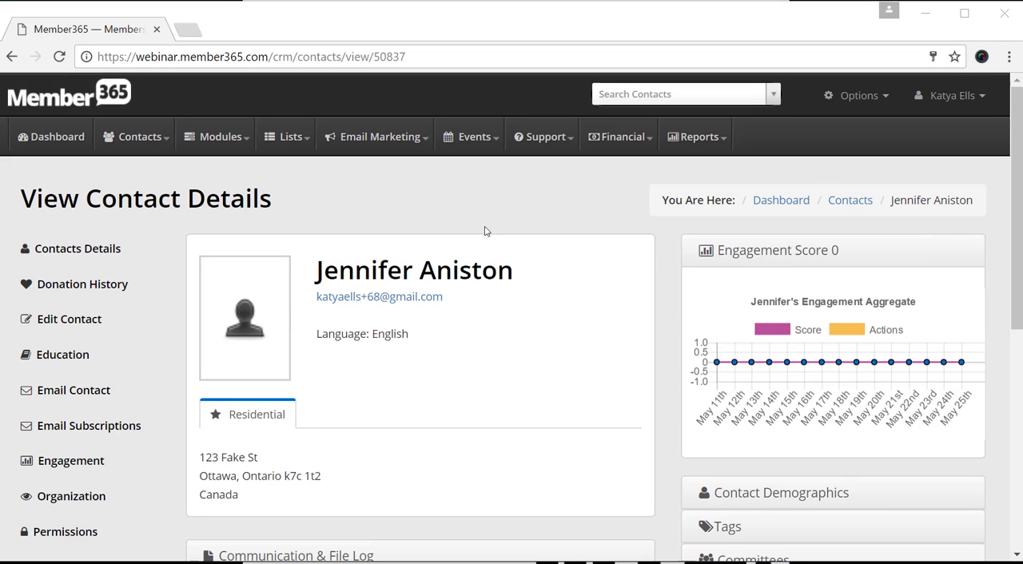